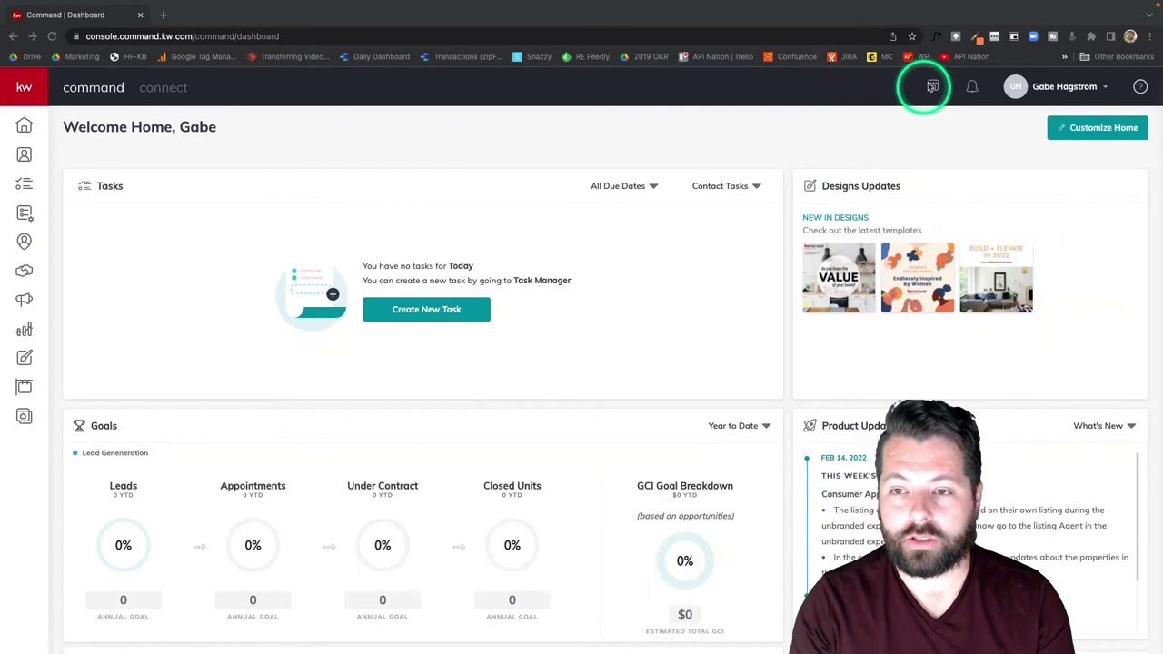
- Open the KW MarketPlace and search it for "api nation"
left_click(933, 88)
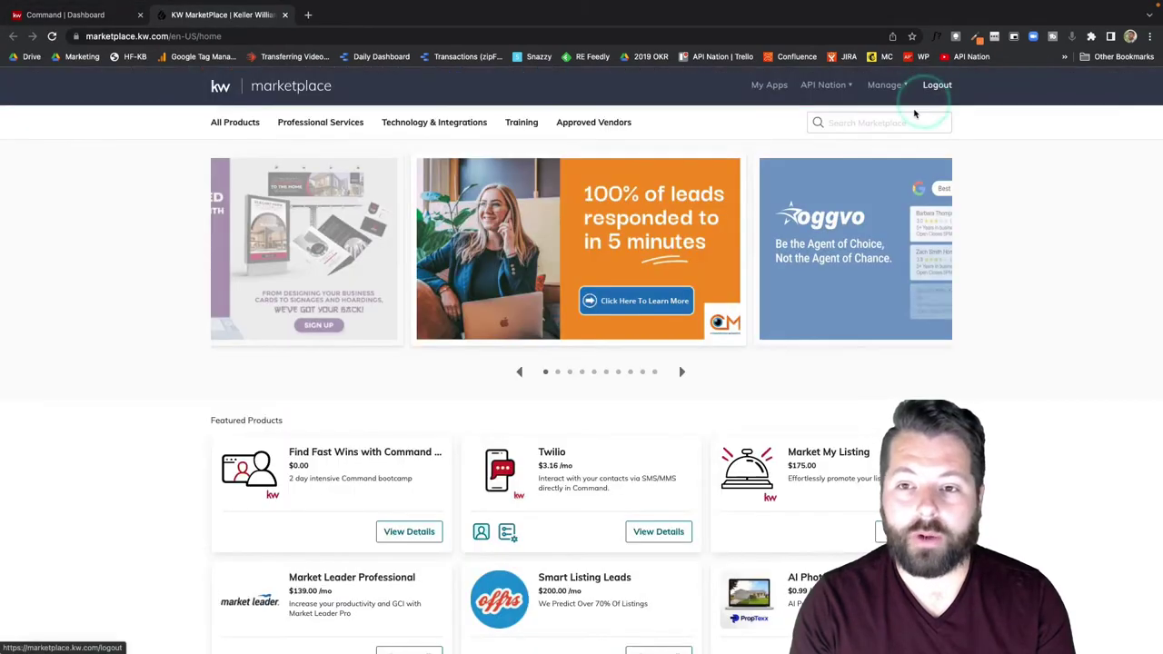
left_click(875, 123)
type("api")
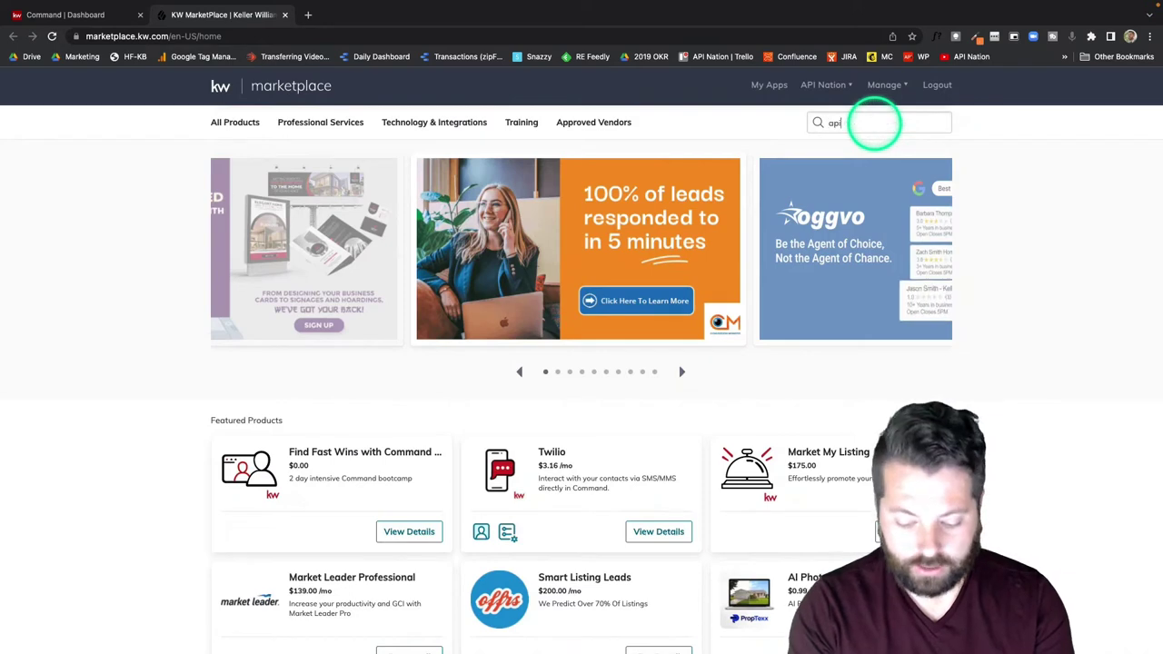
type(" nation")
key("Return")
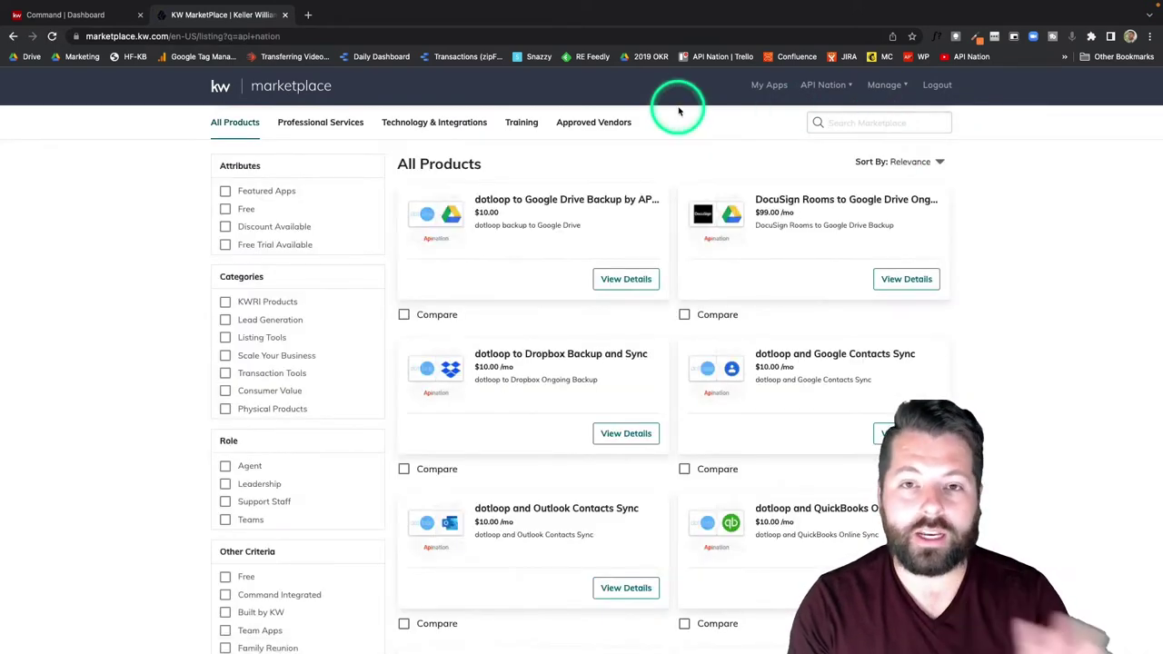
- Filter the marketplace search results to Command Integrated products
scroll(493, 239, "down", 2)
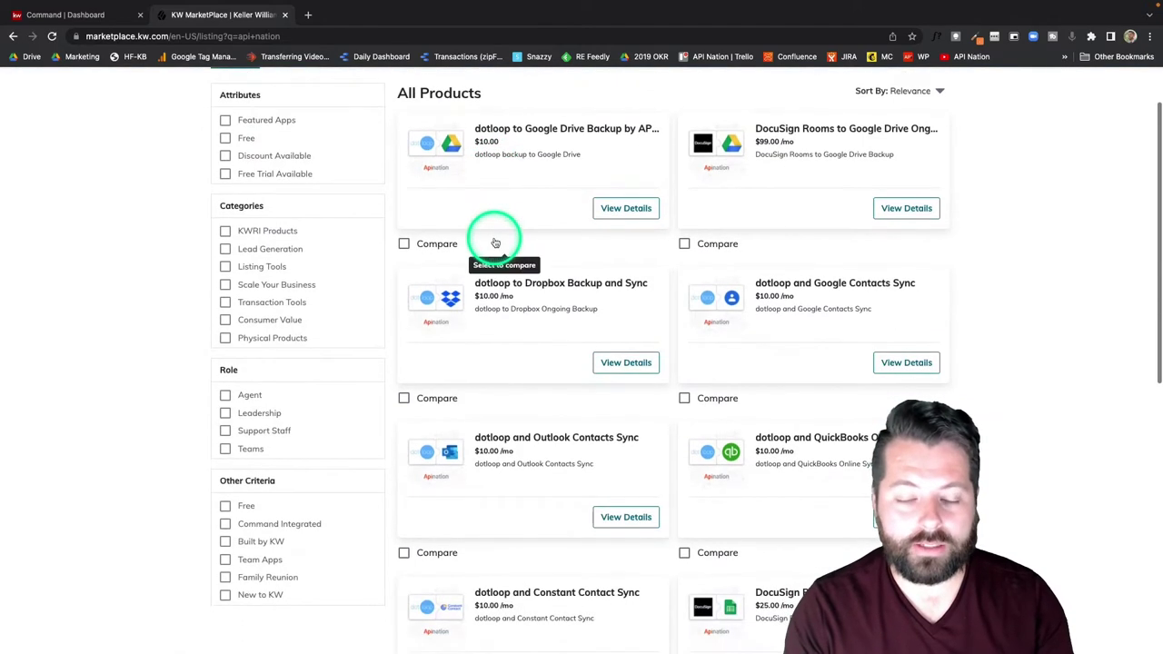
scroll(494, 238, "down", 2)
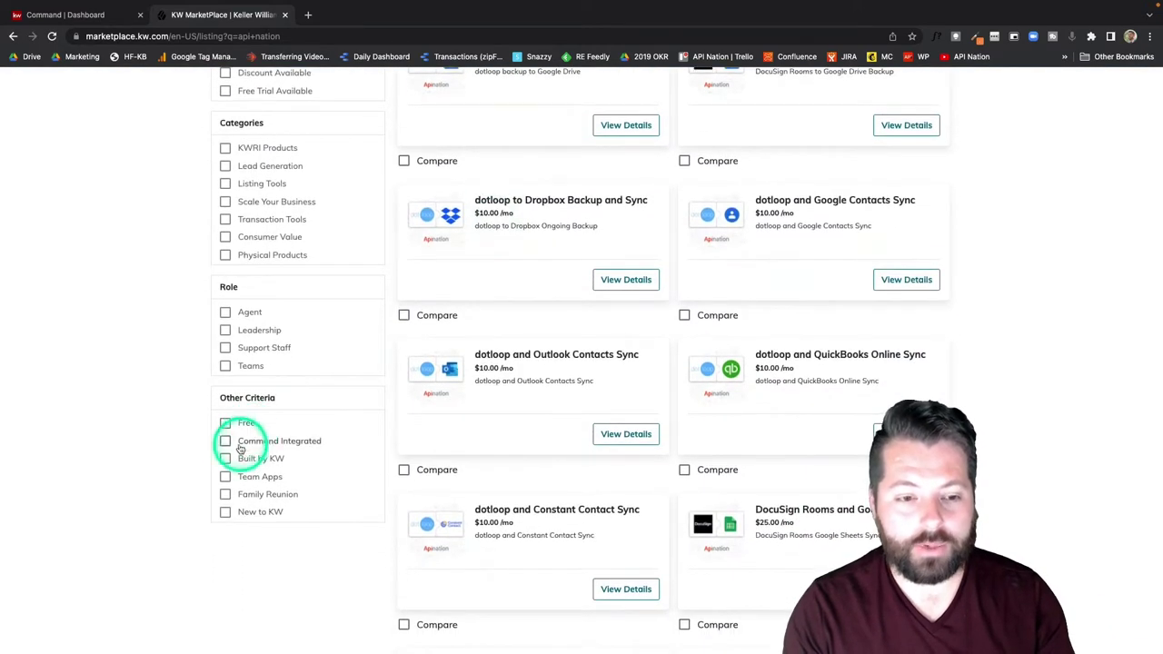
left_click(225, 442)
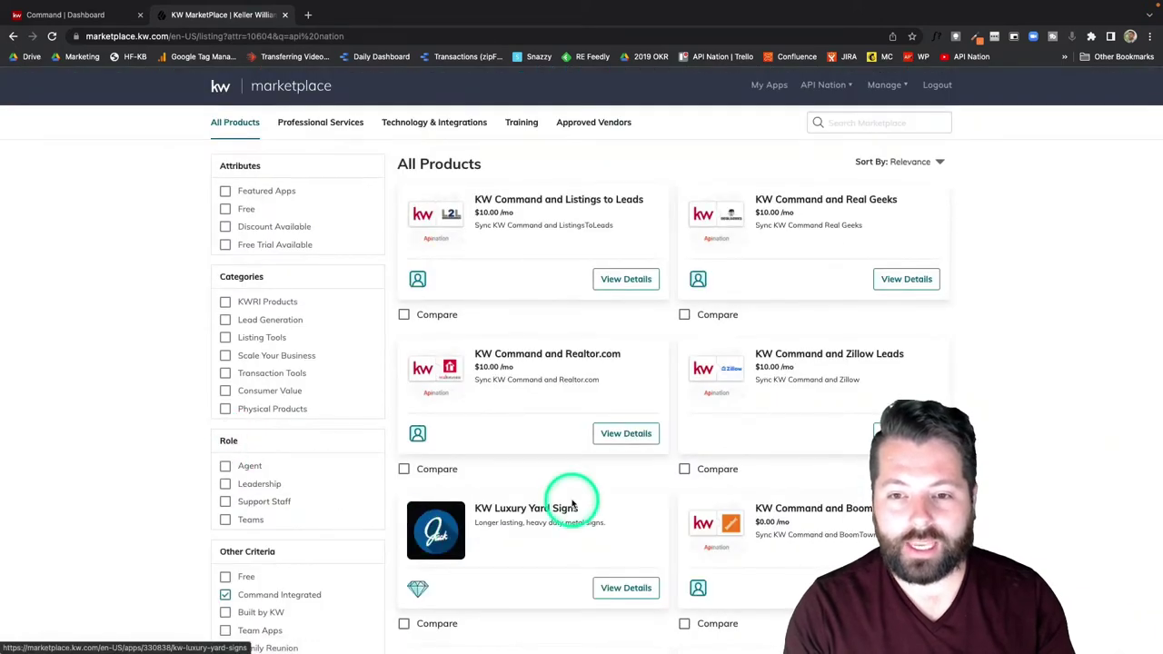
- Open the KW Command and Constant Contact (Early Access) listing on the second results page and review its product details
scroll(571, 495, "down", 3)
scroll(571, 502, "down", 10)
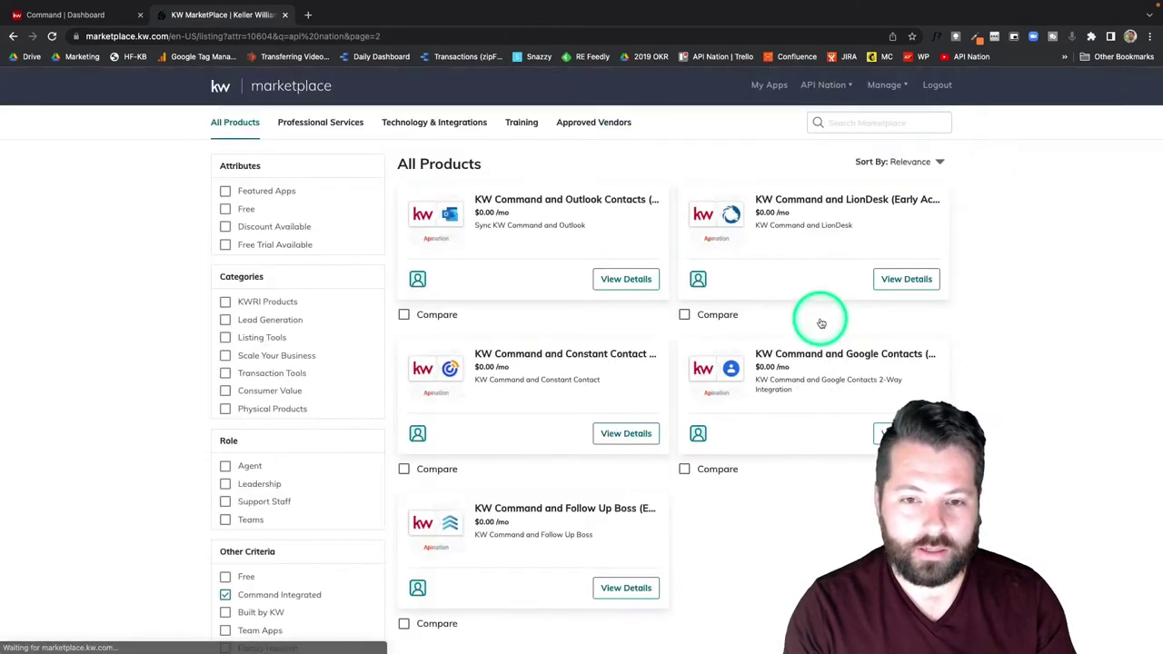
left_click(562, 355)
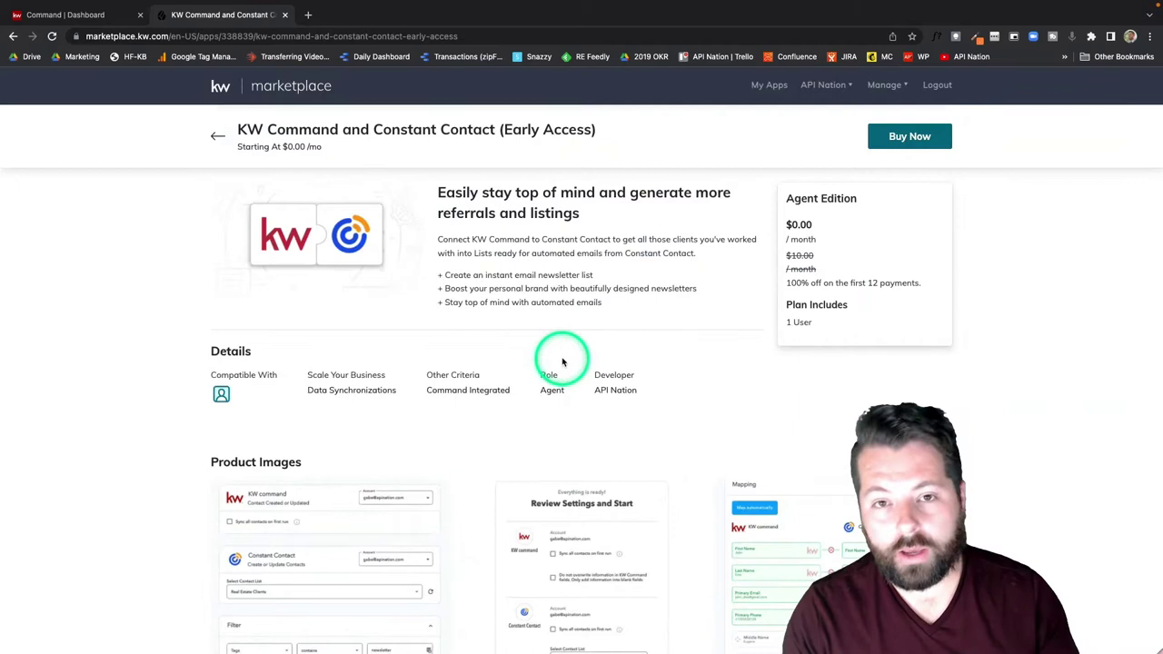
scroll(551, 529, "down", 2)
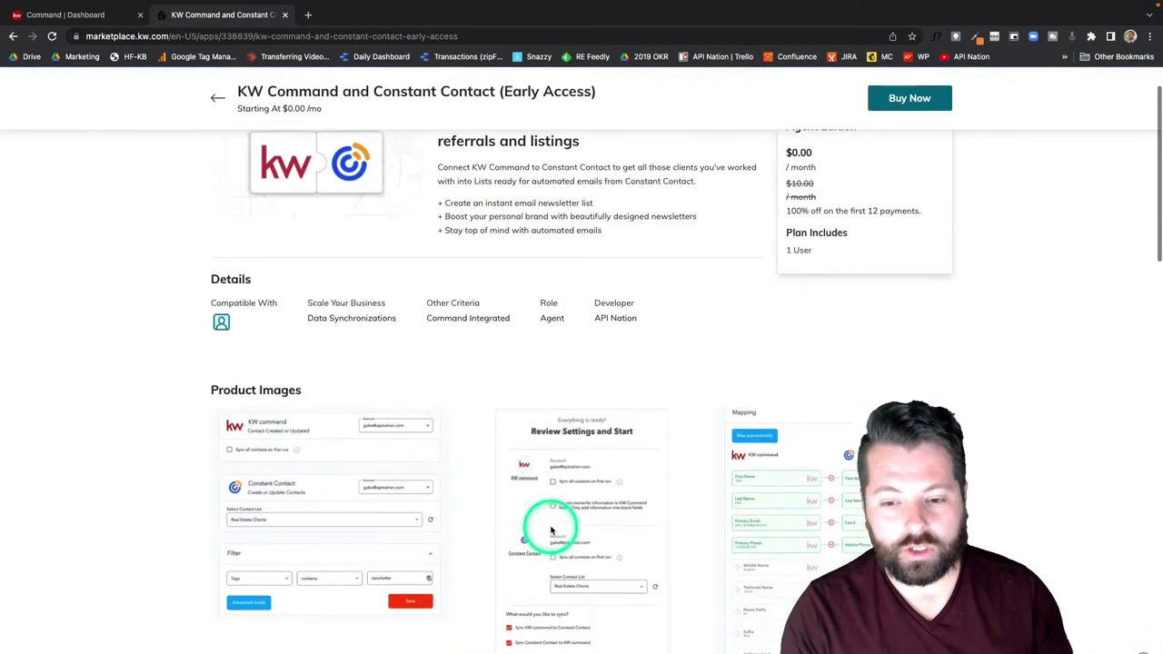
scroll(551, 530, "down", 2)
scroll(545, 527, "up", 3)
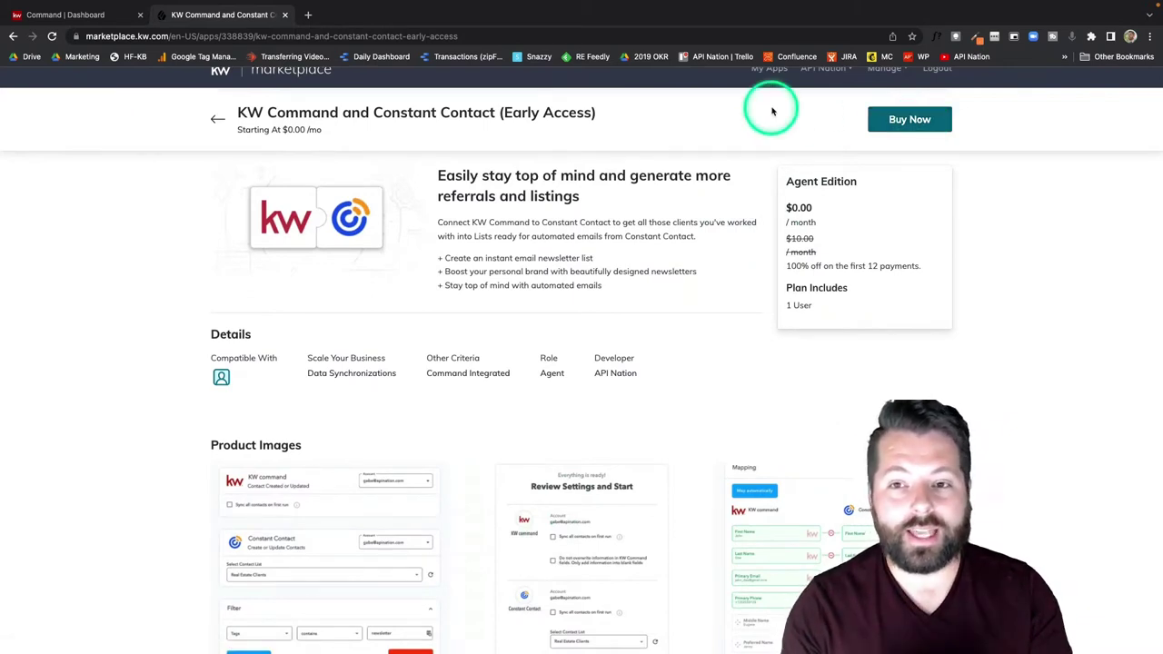
scroll(772, 111, "up", 1)
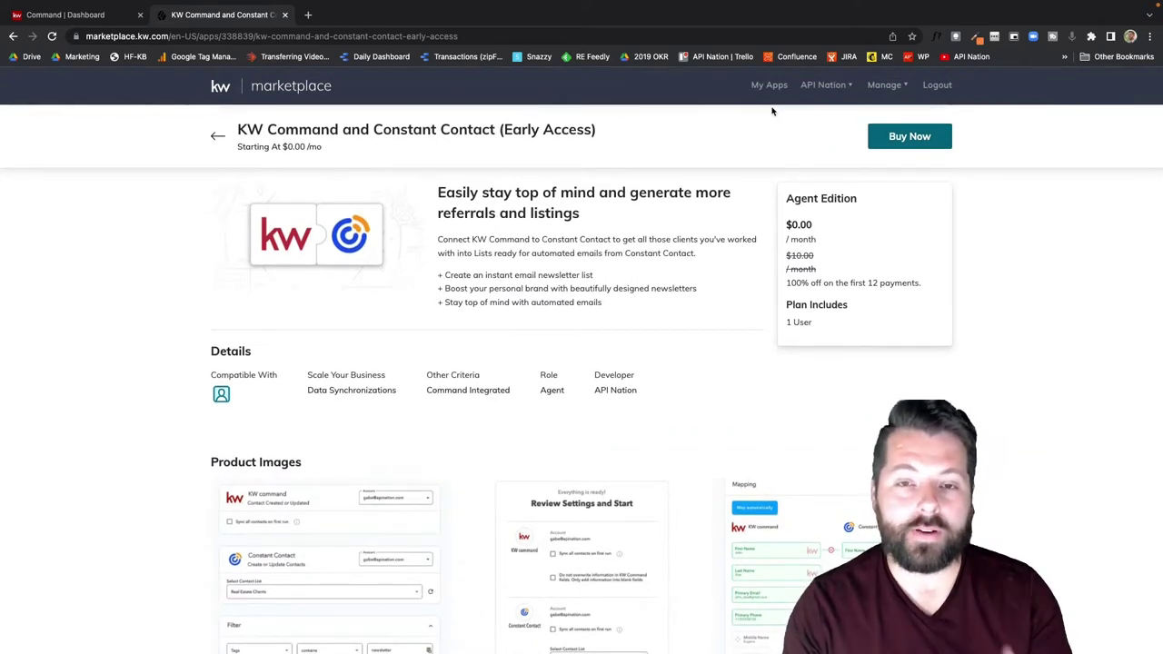
- Launch KW Command and Constant Contact (Early Access) from the purchased apps and connect the Constant Contact account with the saved login
left_click(769, 85)
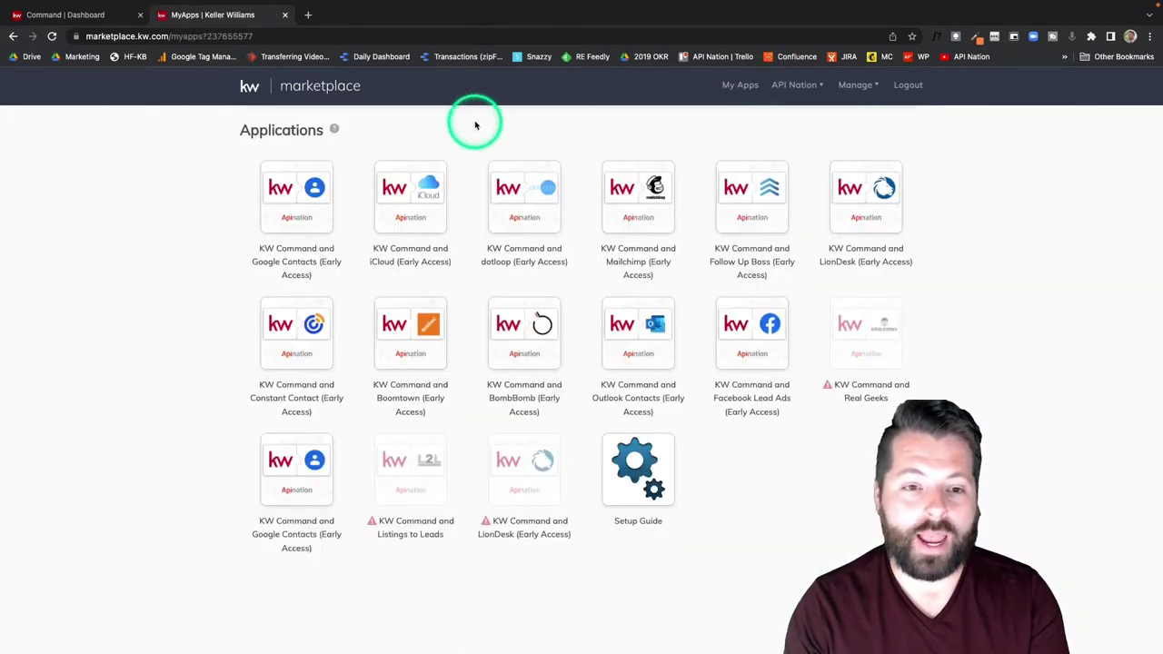
mouse_move(287, 324)
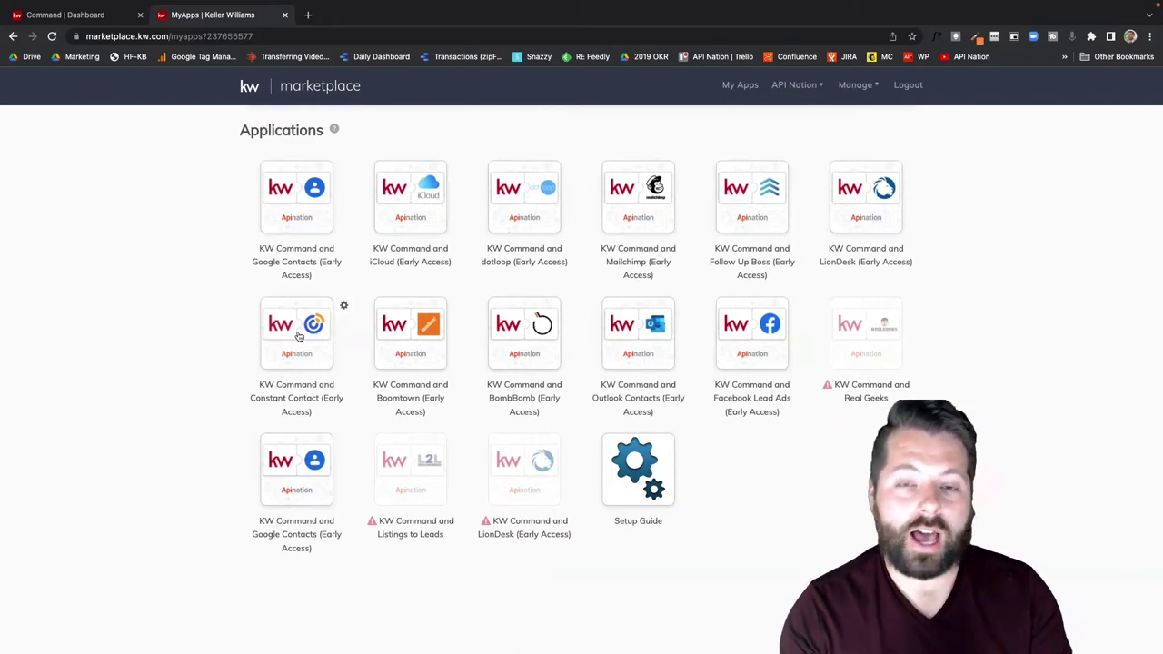
left_click(298, 334)
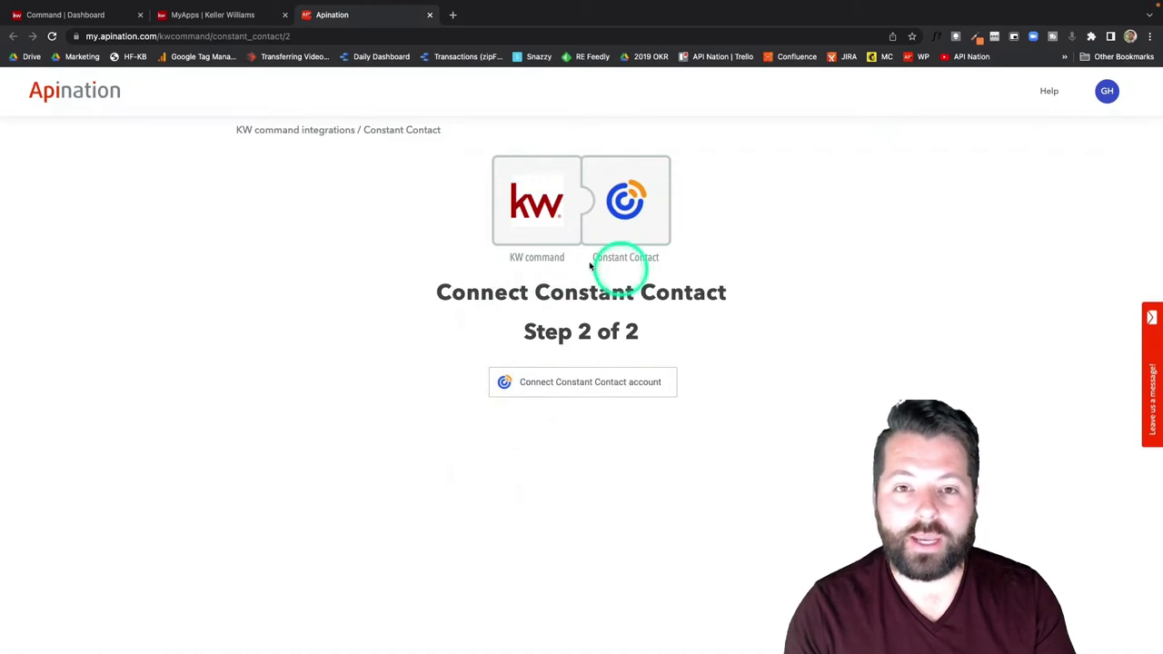
left_click(583, 385)
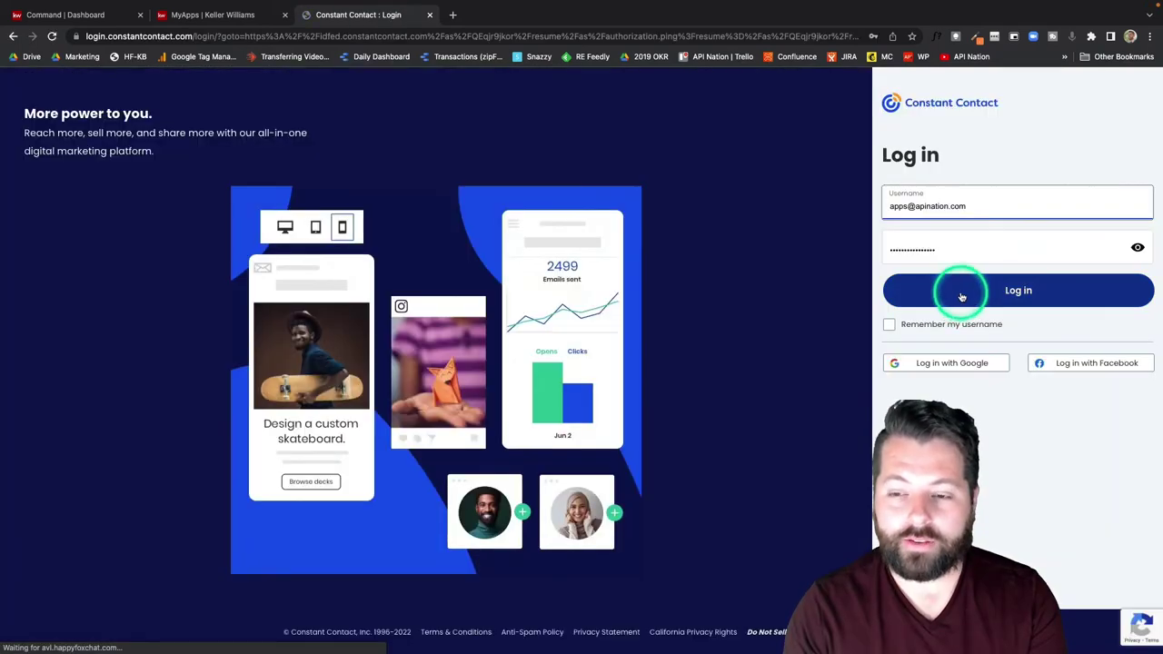
left_click(988, 291)
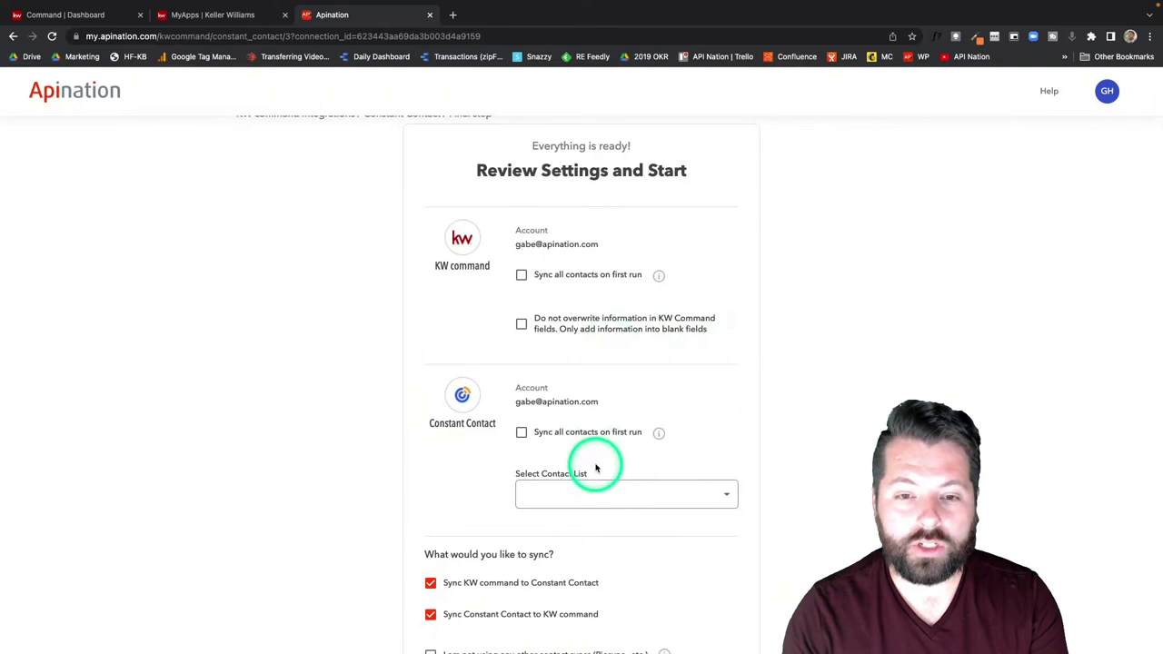
left_click(576, 493)
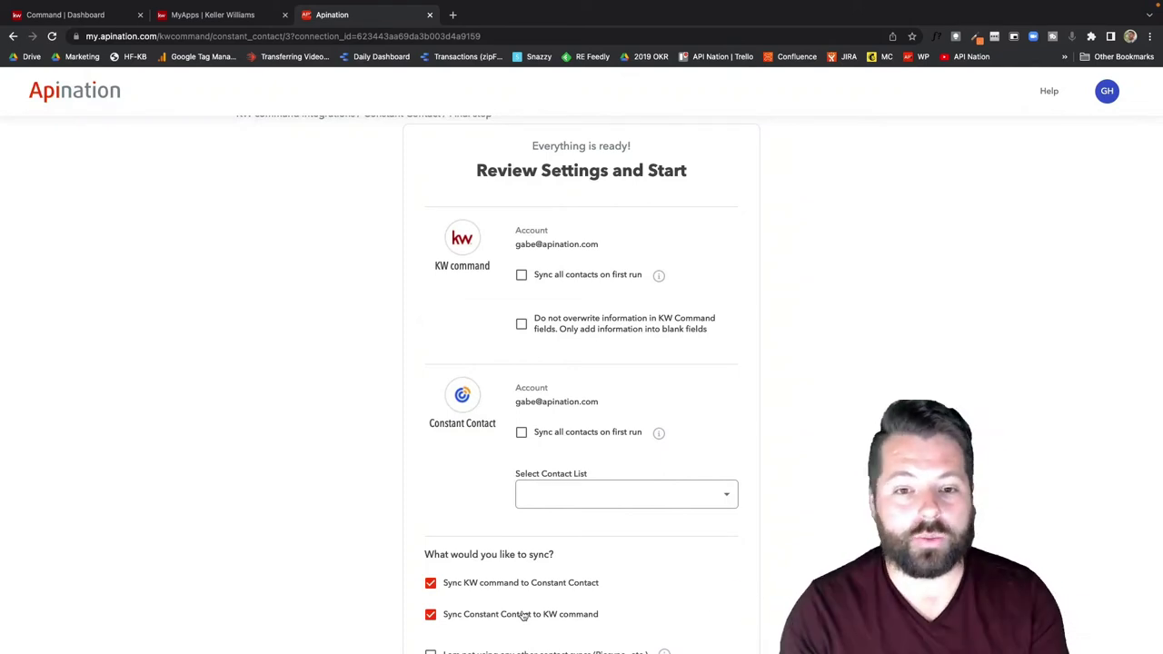
left_click(518, 493)
left_click(522, 588)
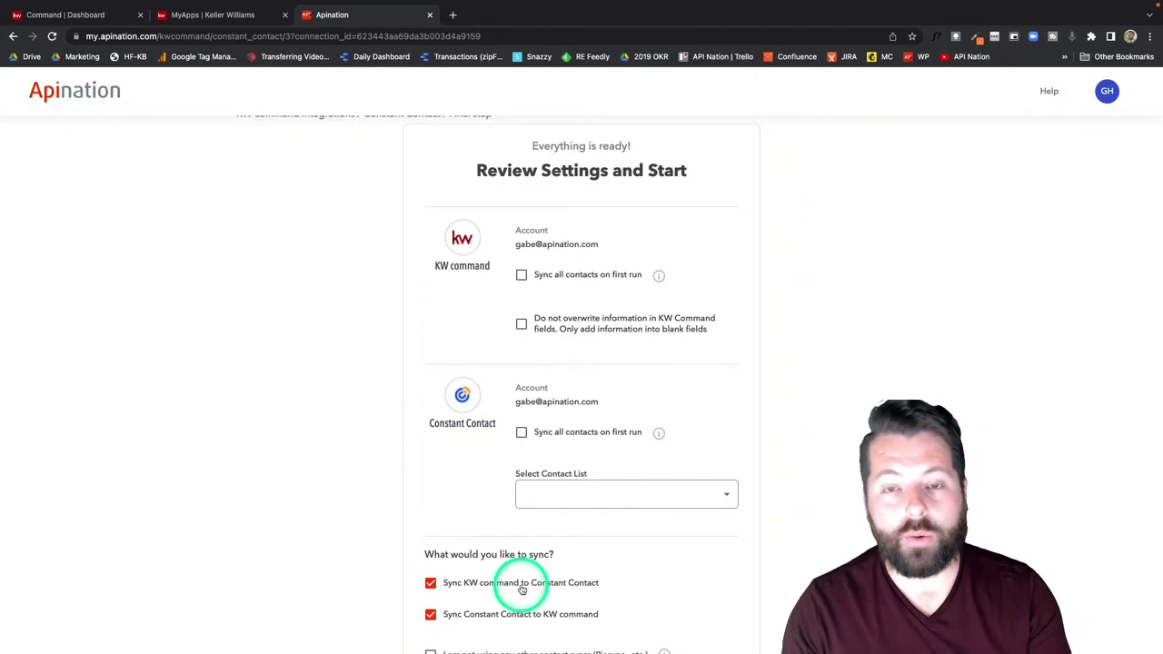
- Enable syncing all contacts on first run for both KW command and Constant Contact, and prevent overwriting information in KW Command fields
left_click(522, 275)
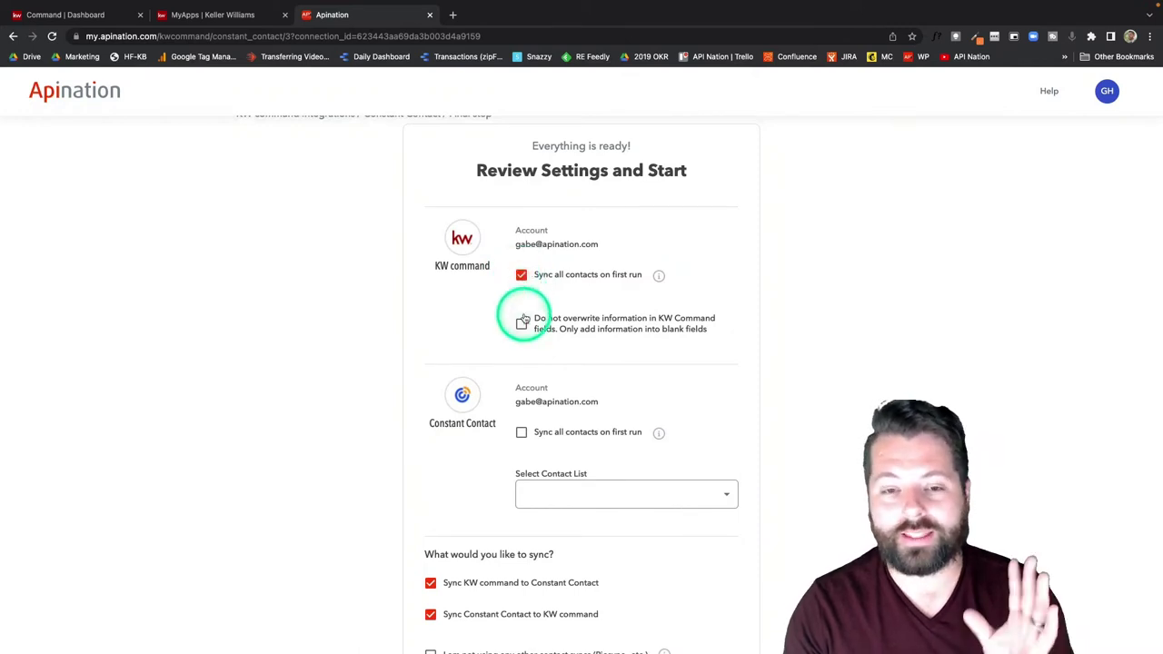
scroll(523, 318, "down", 1)
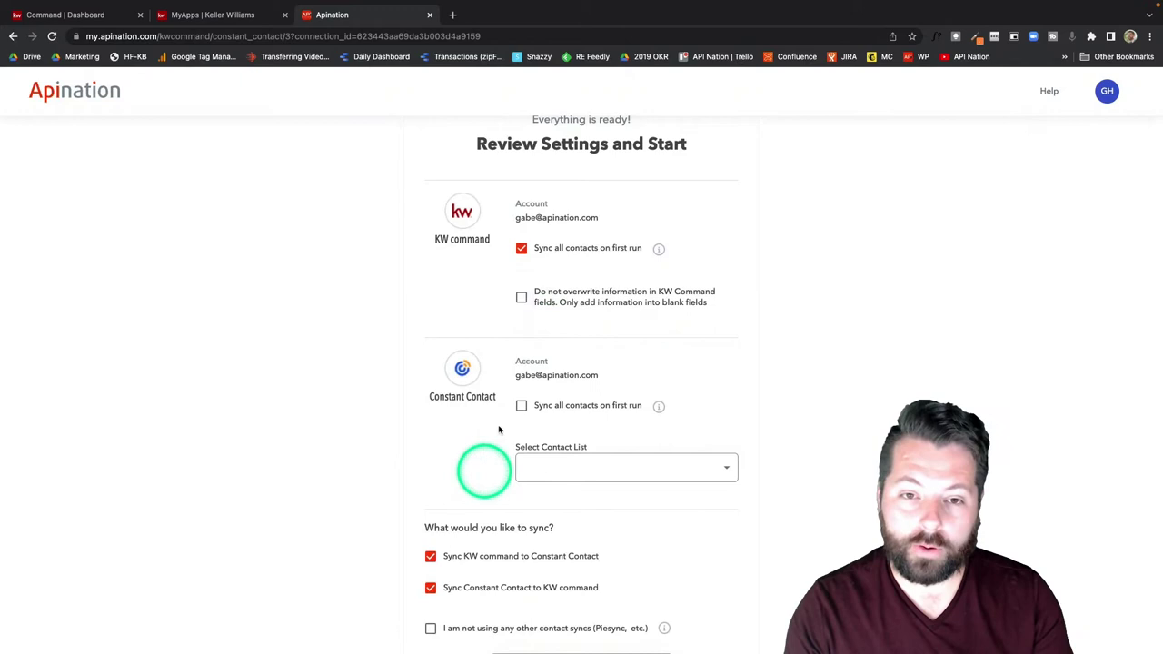
left_click(522, 298)
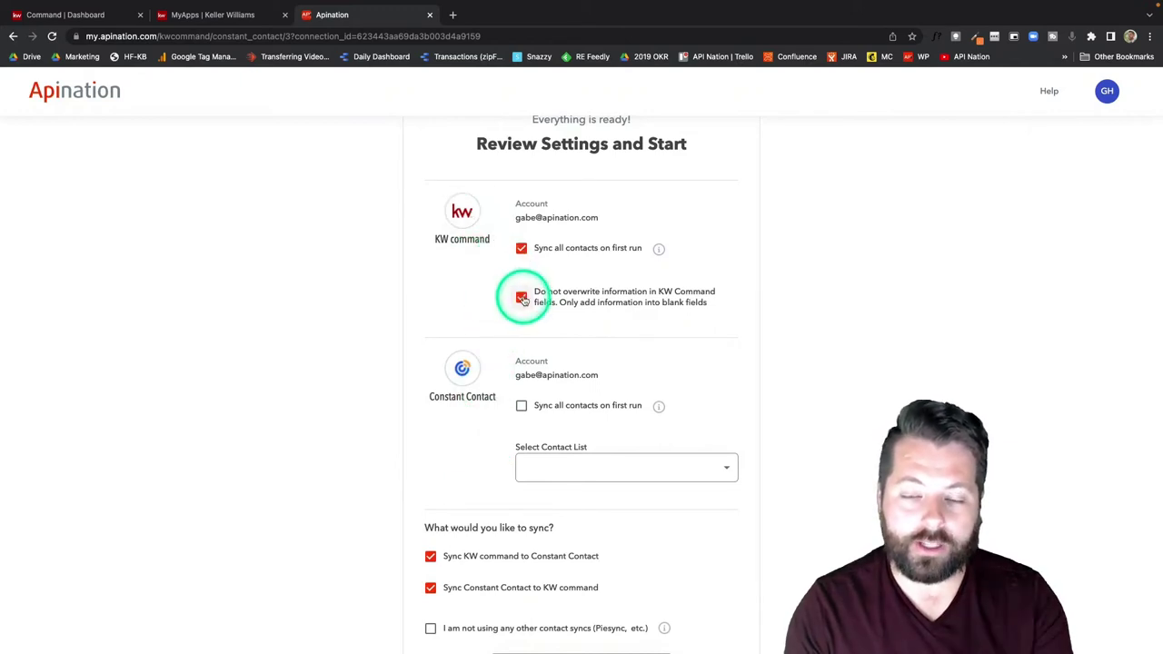
left_click(528, 307)
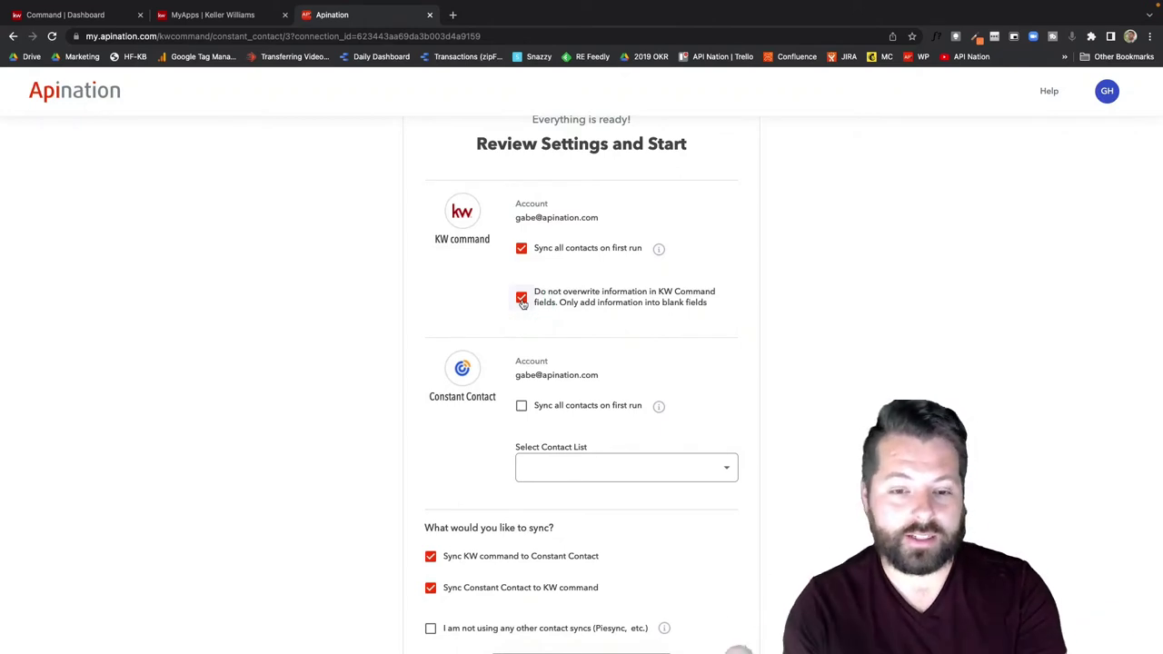
scroll(512, 374, "down", 2)
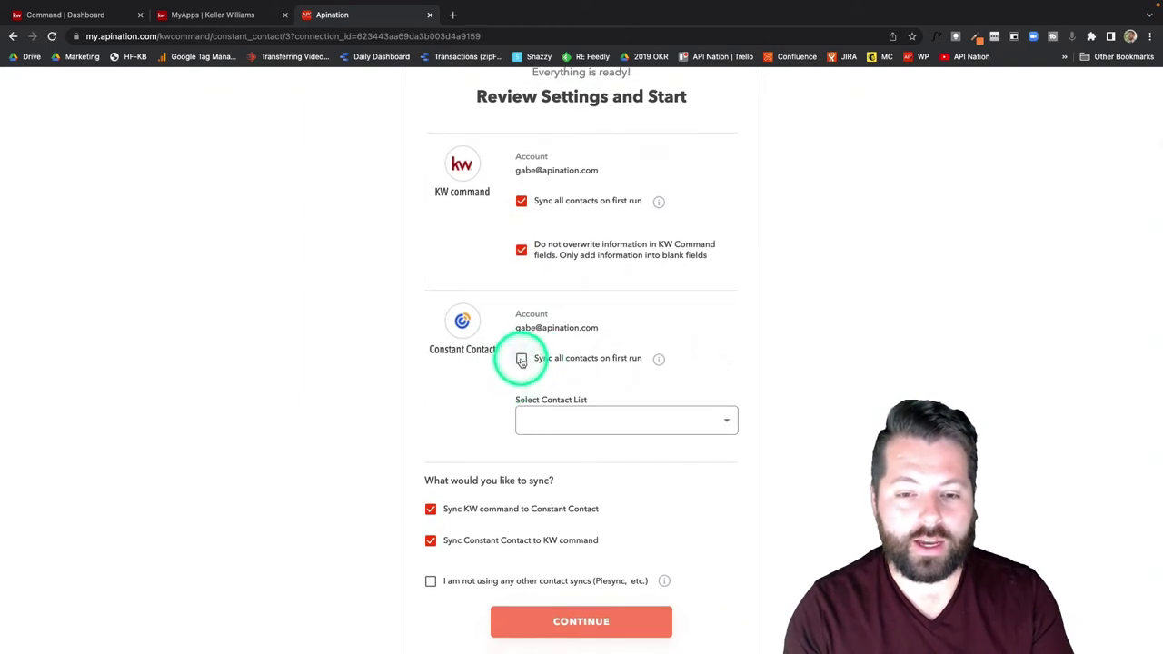
left_click(522, 360)
- Create a new Constant Contact list named KW Command, then confirm that no other contact syncs are in use and continue
left_click(566, 413)
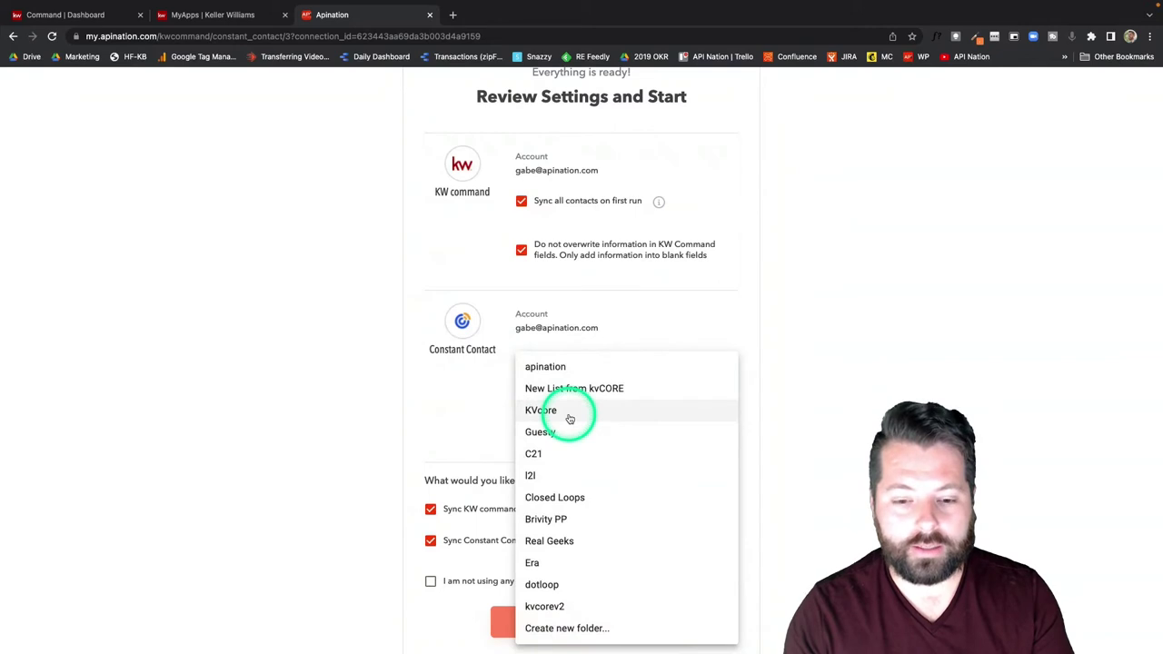
left_click(584, 629)
left_click(591, 408)
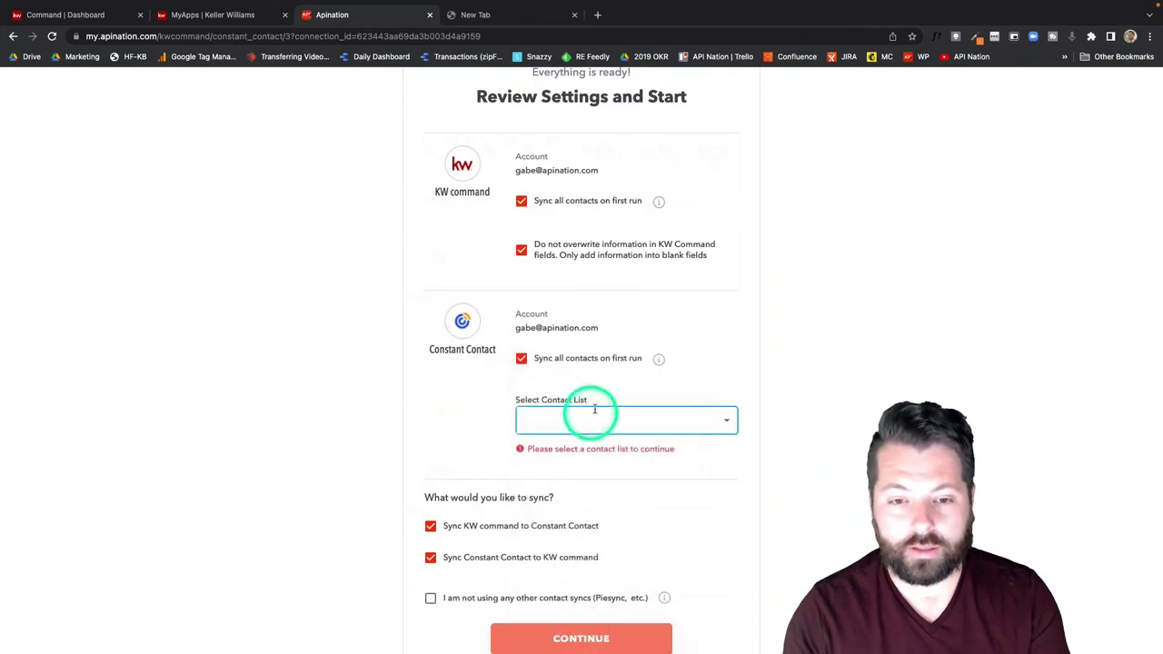
type("KW Com")
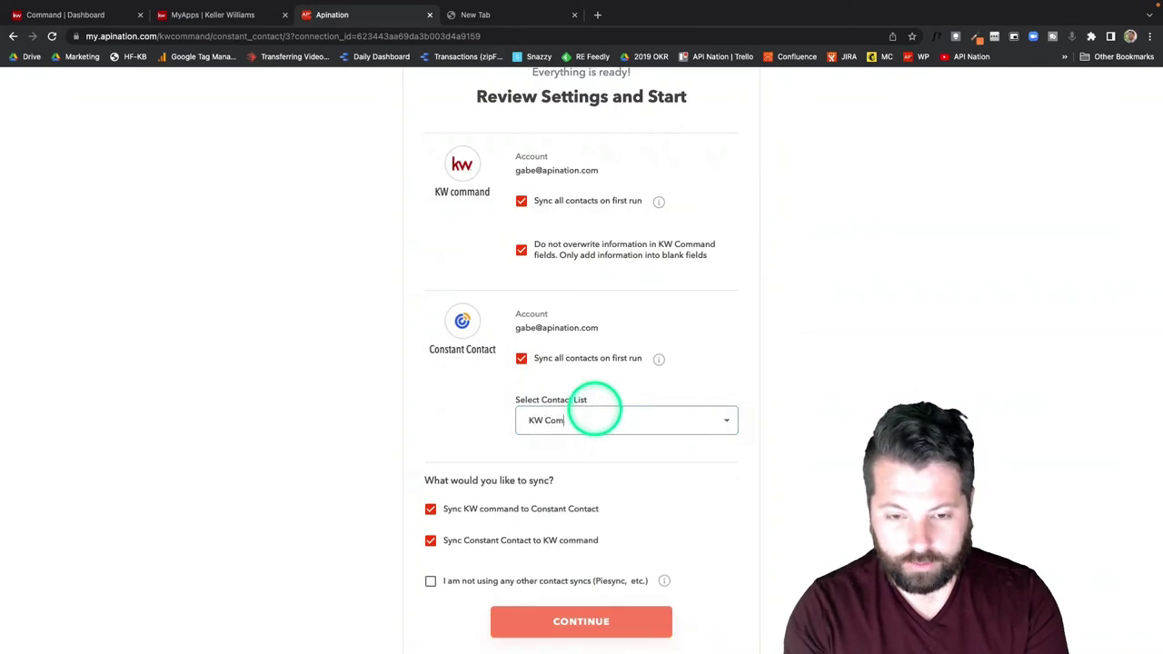
type("mand")
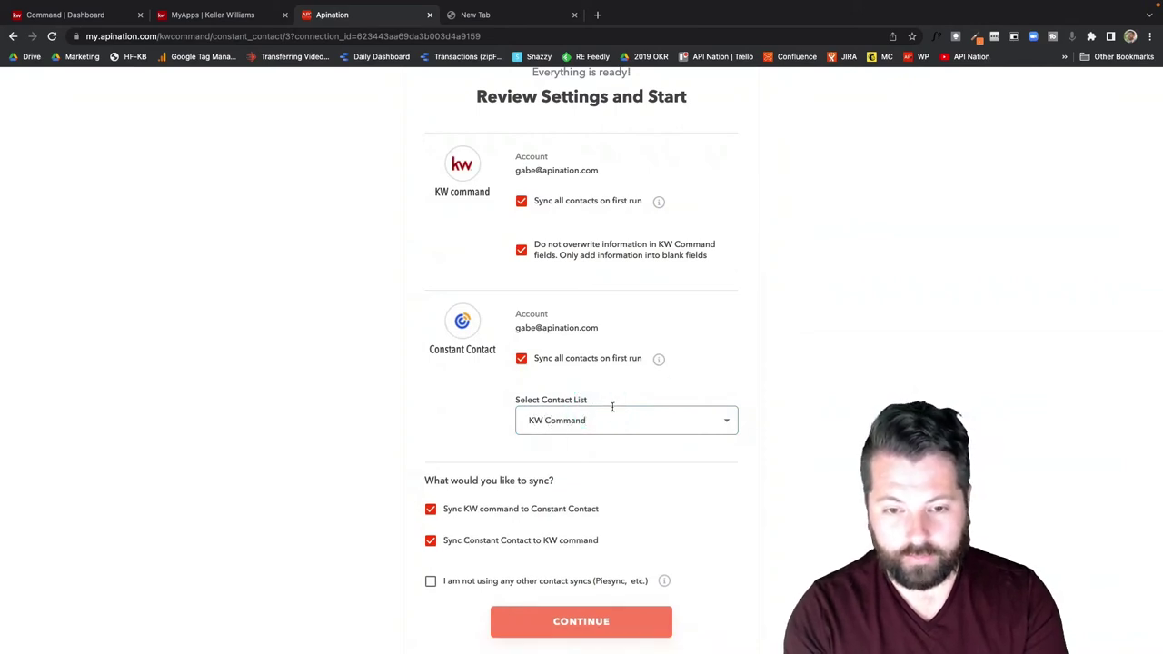
left_click(454, 586)
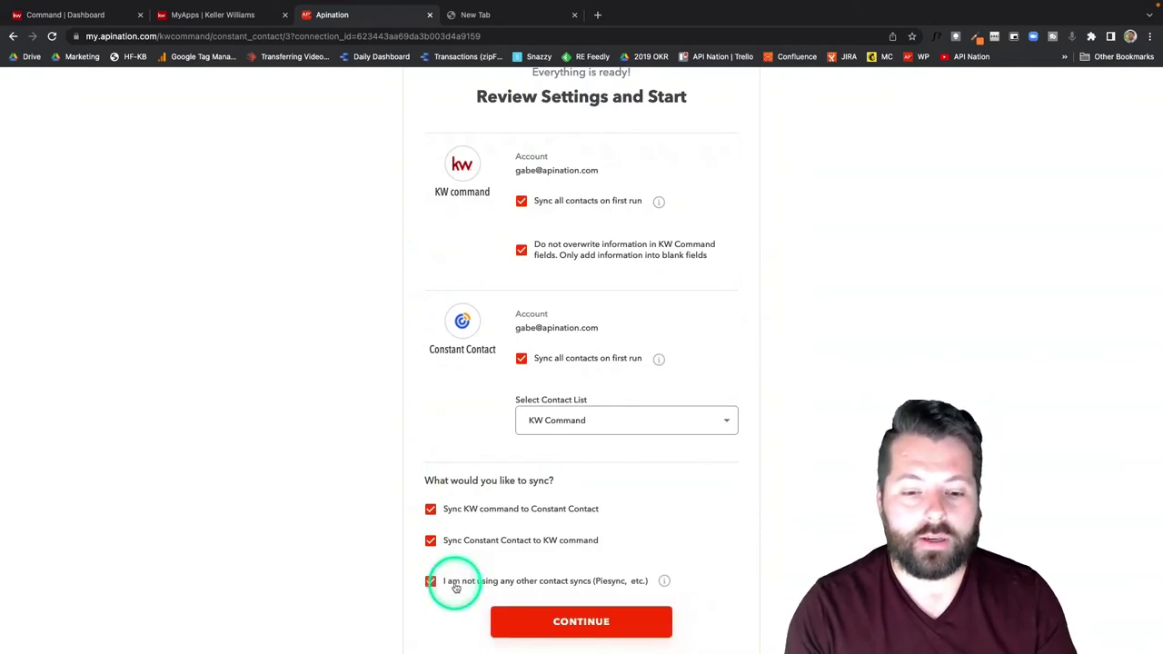
left_click(577, 624)
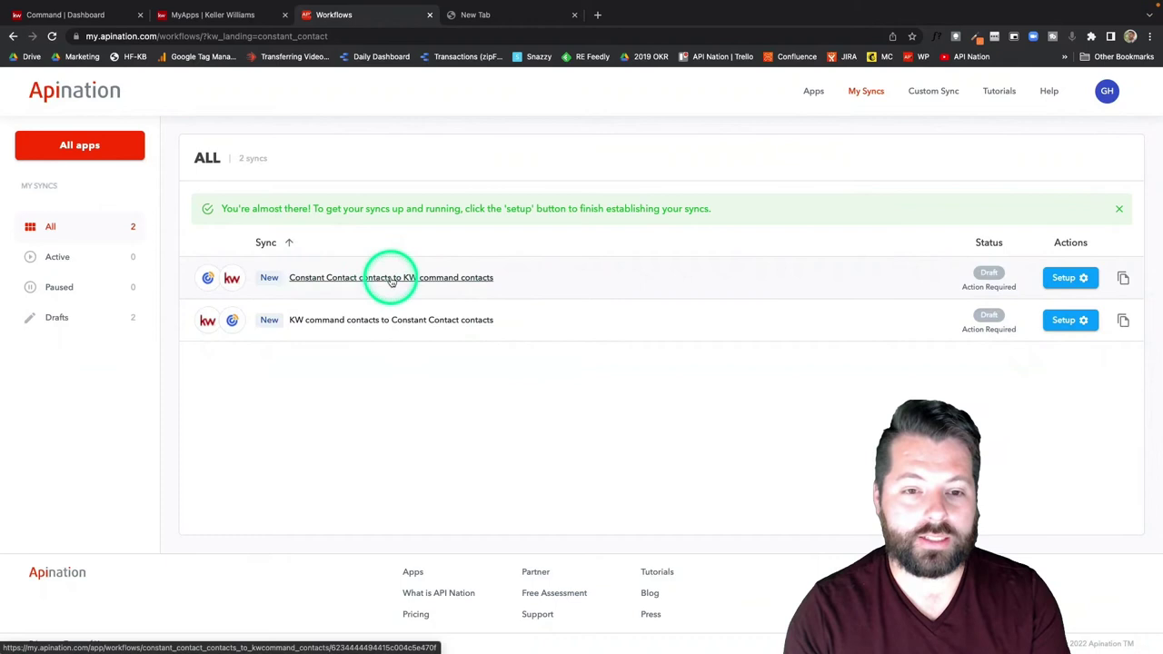
- Open the Constant Contact contacts to KW command contacts sync and review its settings and the available filter fields
left_click(391, 278)
scroll(425, 306, "down", 1)
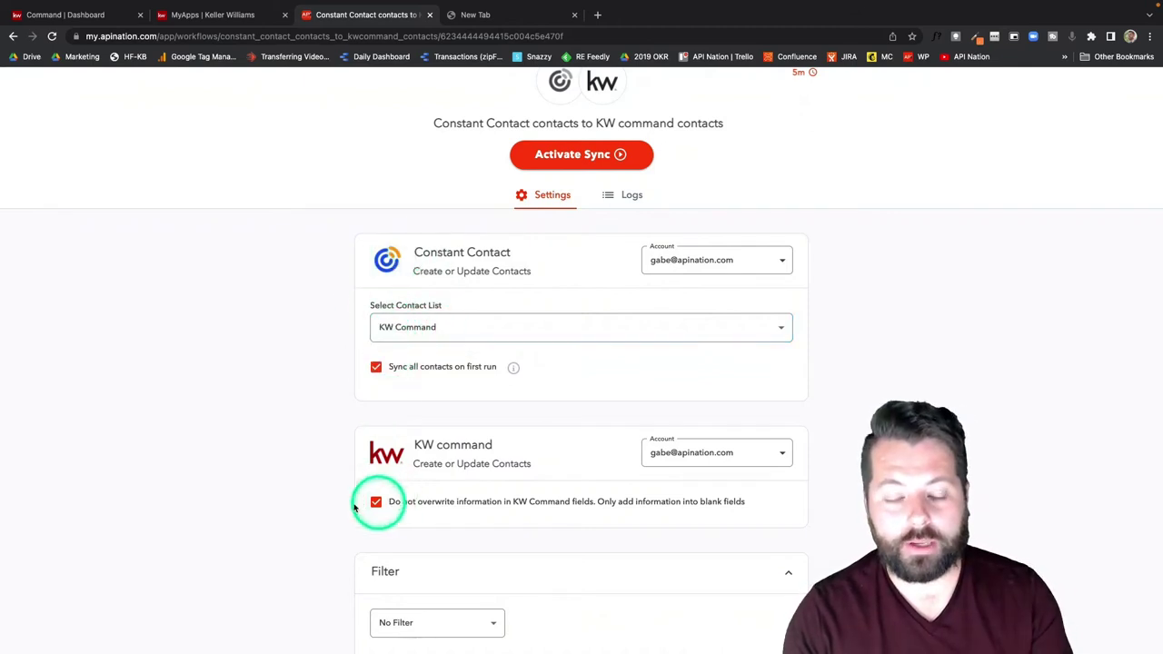
scroll(329, 503, "down", 1)
scroll(332, 506, "down", 4)
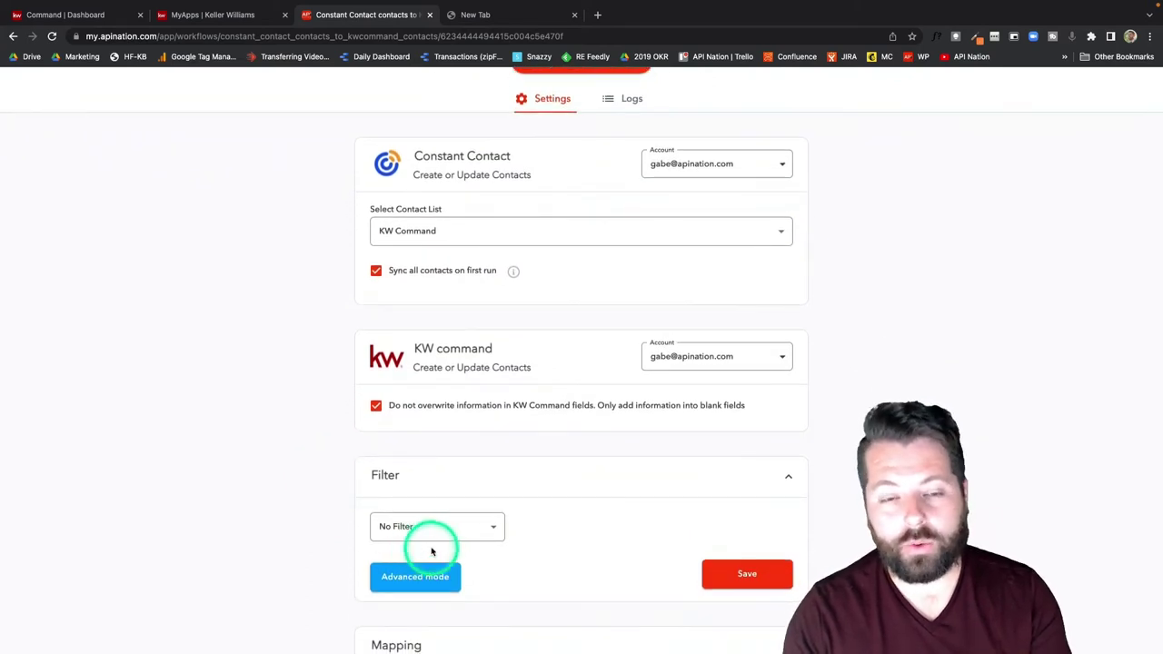
left_click(491, 531)
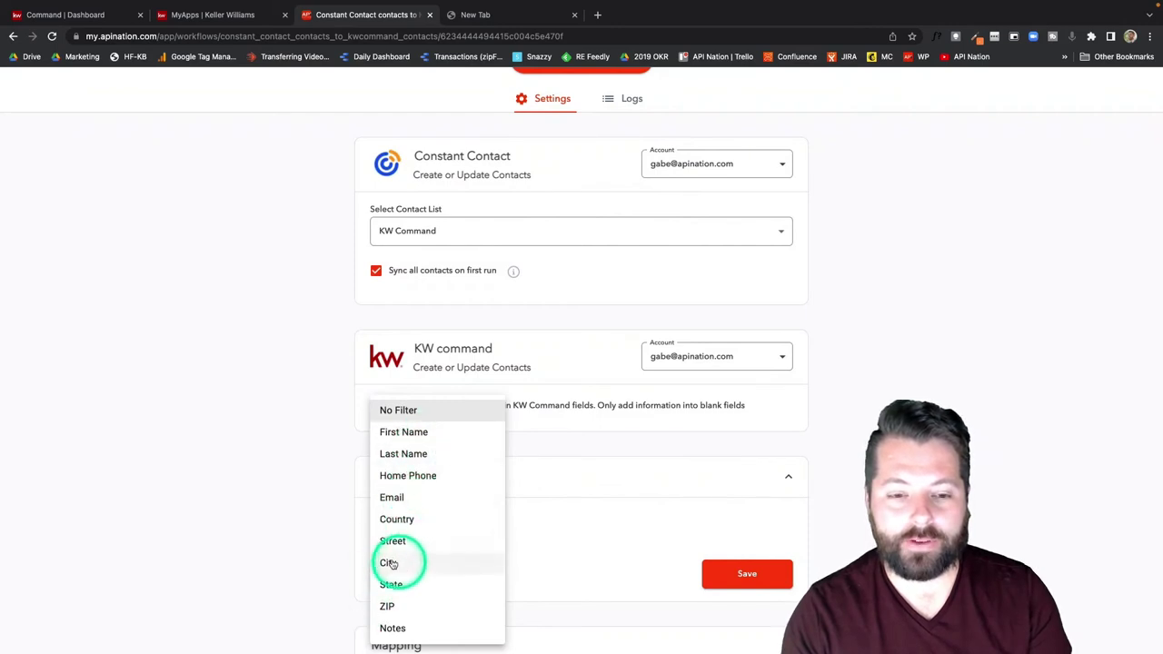
left_click(346, 507)
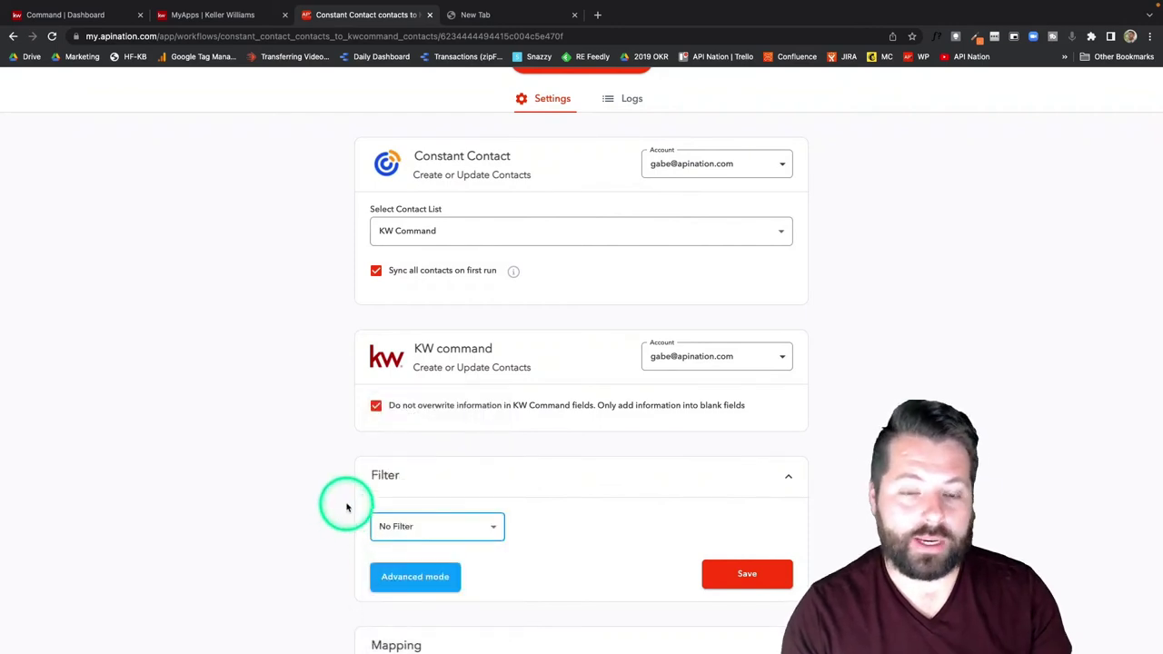
scroll(346, 506, "down", 2)
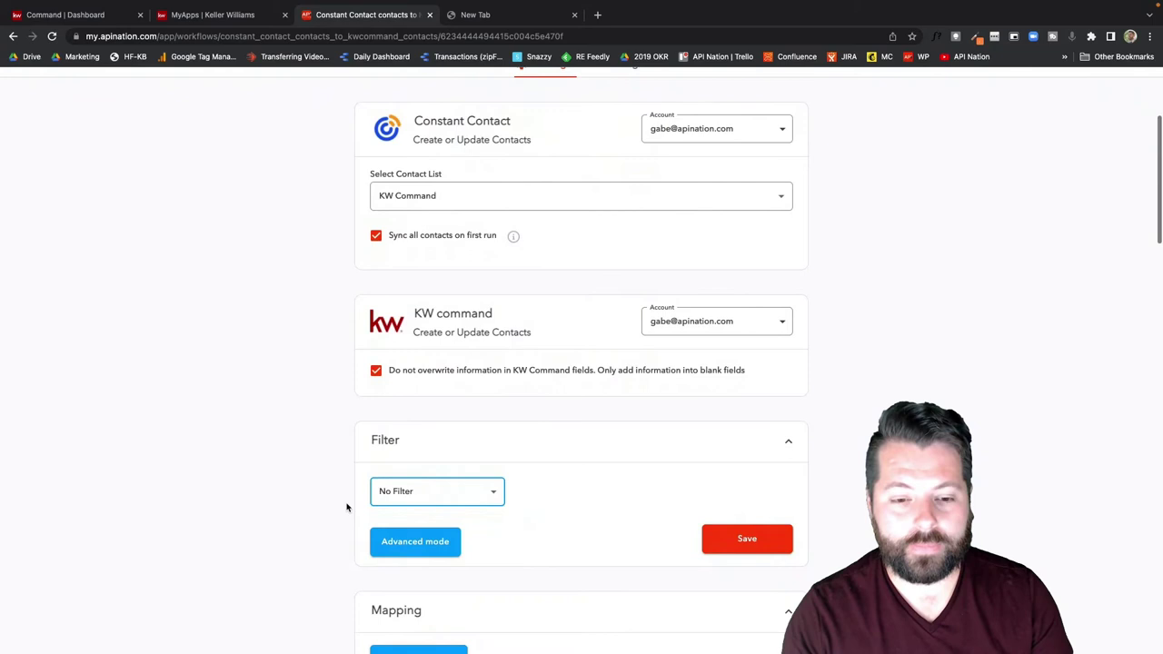
scroll(346, 507, "up", 5)
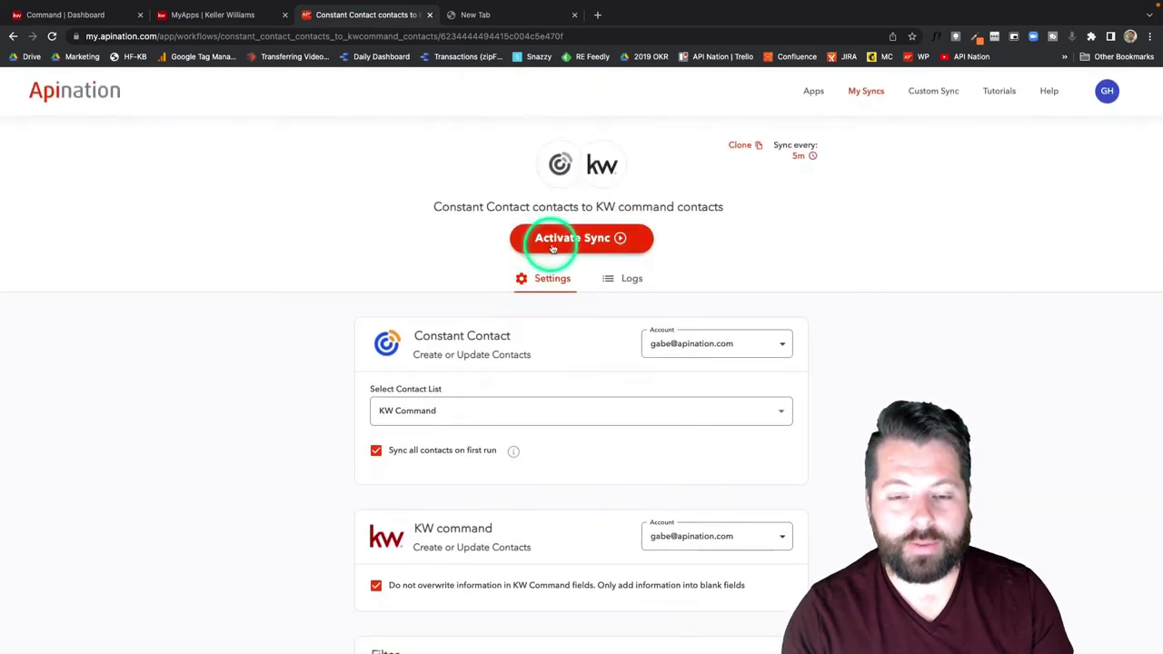
- Activate the Constant Contact contacts to KW command contacts sync and clone it as a copy
left_click(551, 246)
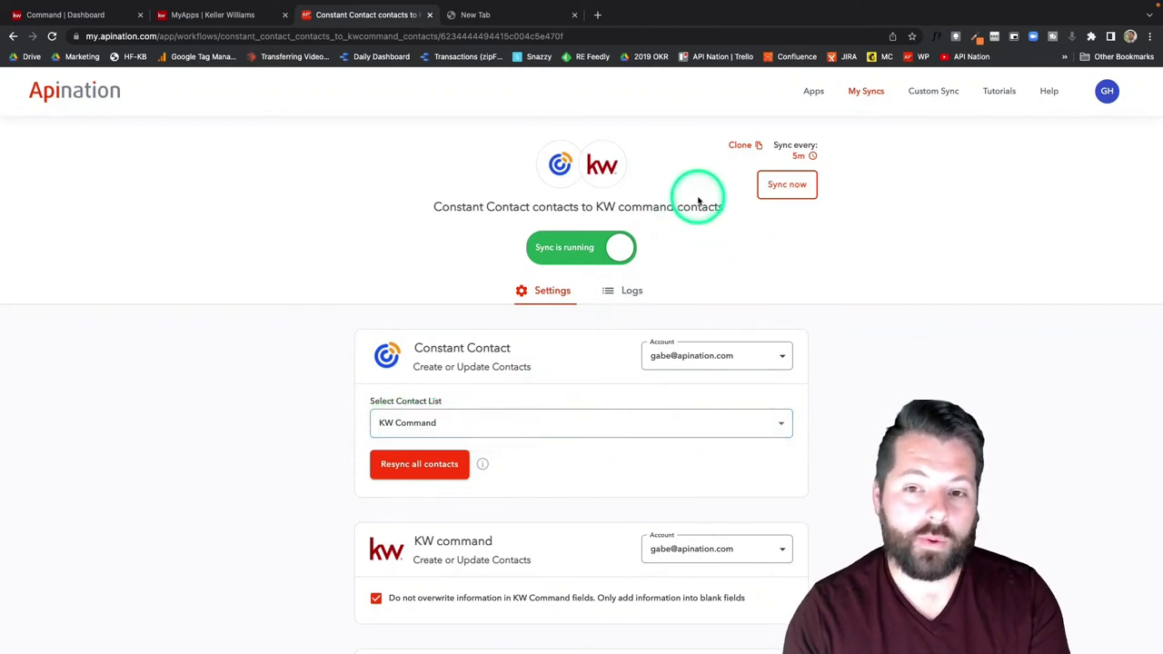
left_click(746, 145)
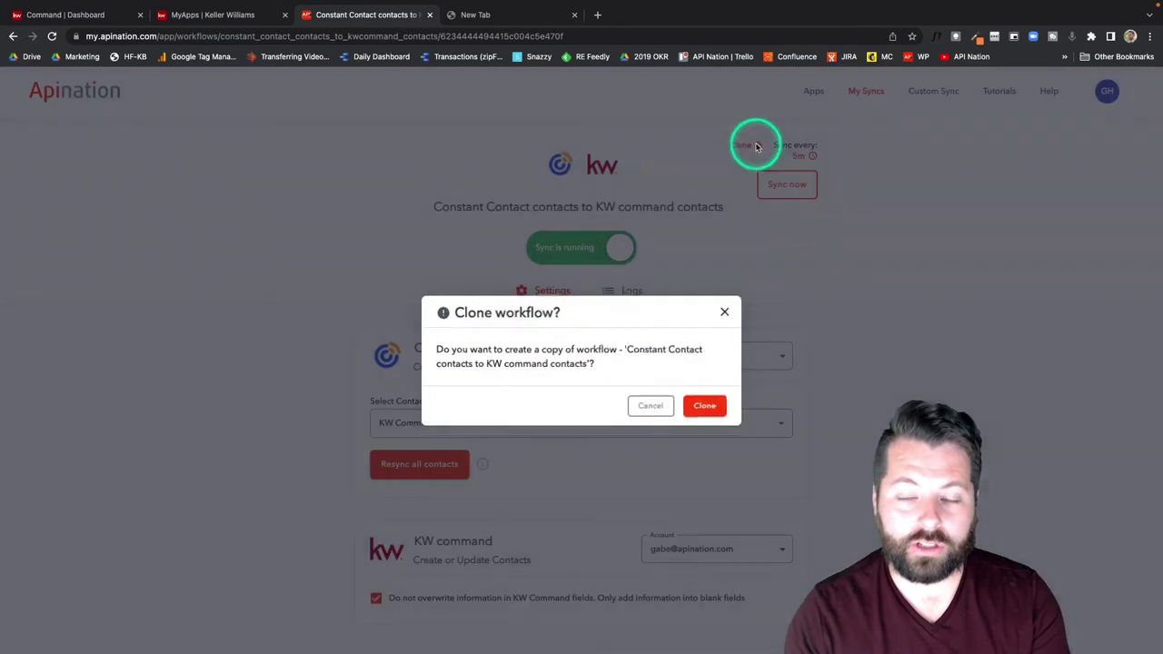
left_click(707, 406)
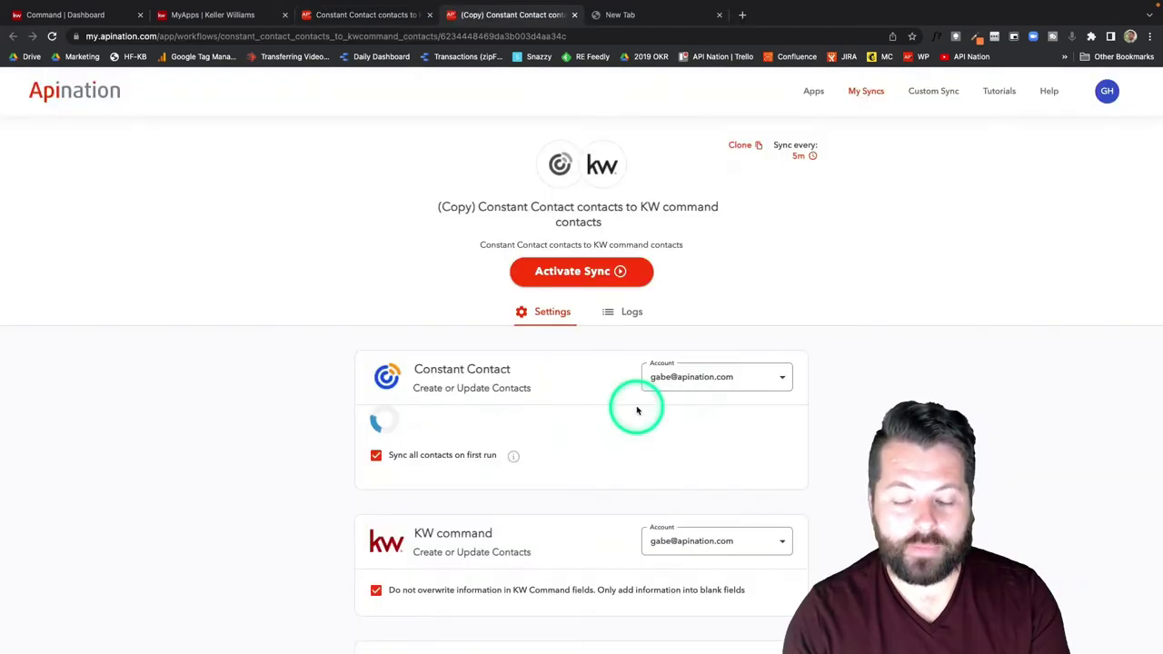
- Set the cloned sync's Constant Contact list to KVcore and activate the copy
left_click(594, 439)
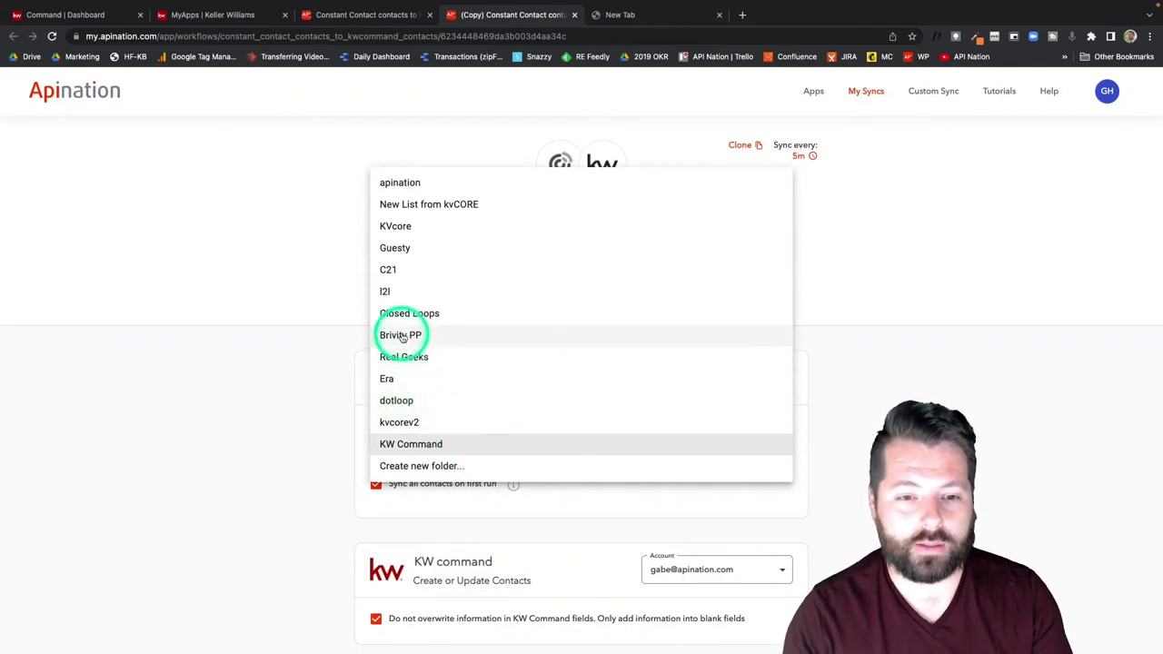
left_click(396, 229)
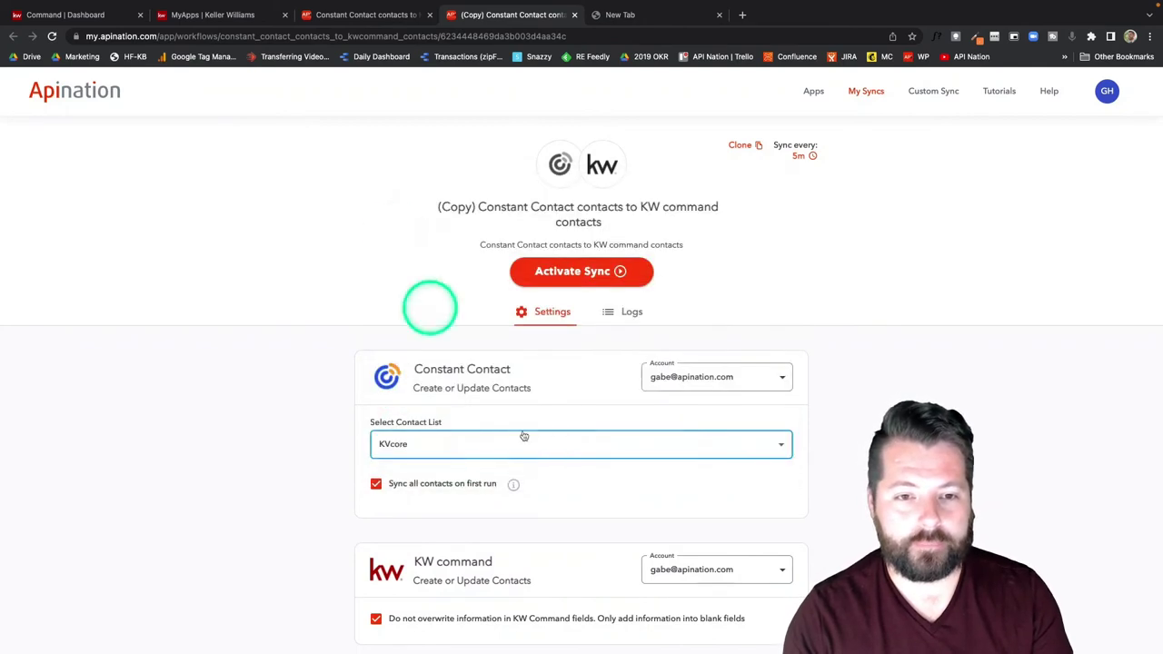
left_click(614, 269)
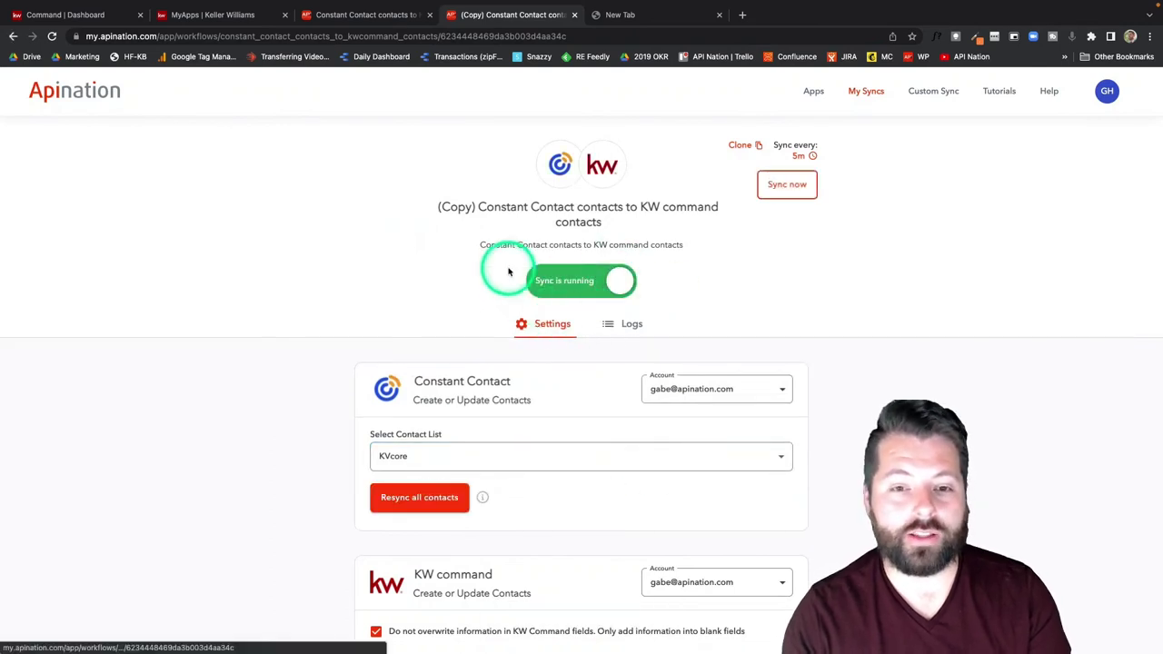
- Rename the cloned sync as "kvCORE - Constant Contact contacts to KW command contacts"
left_click(475, 206)
left_click_drag(475, 206, 429, 208)
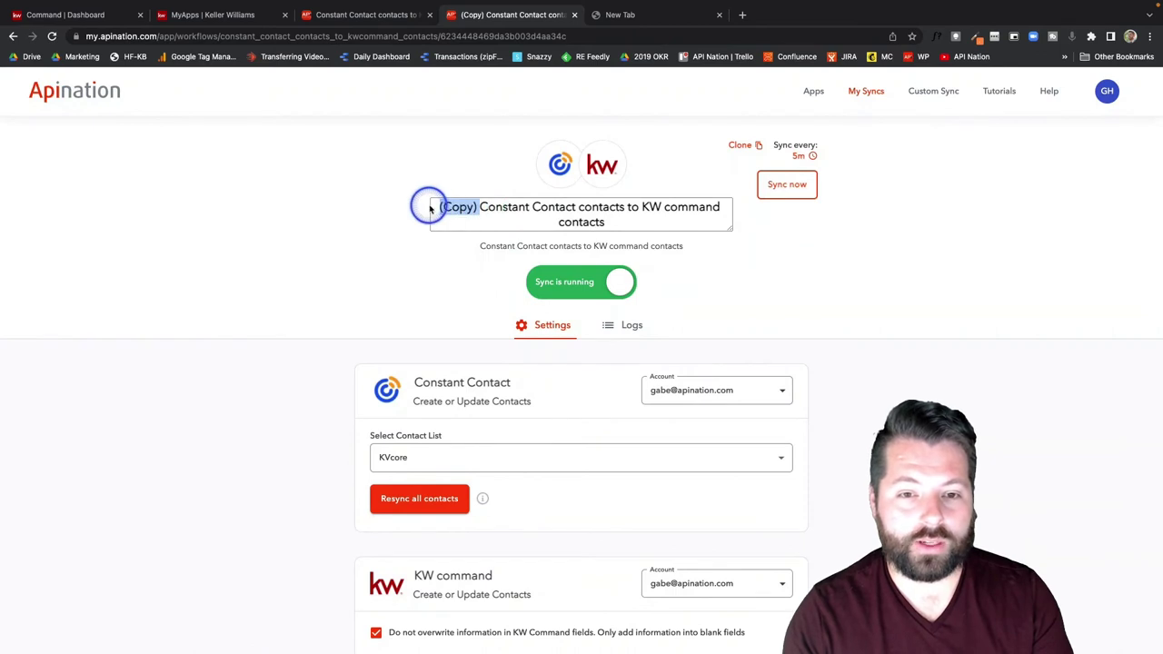
key("BackSpace")
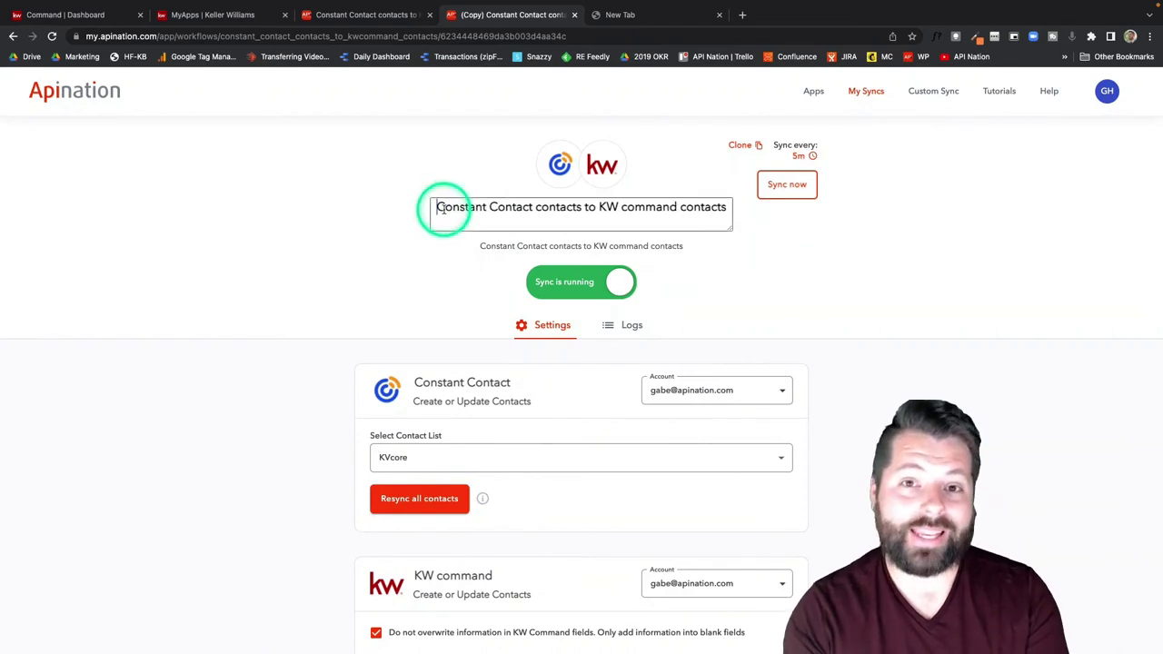
type("kvCORE")
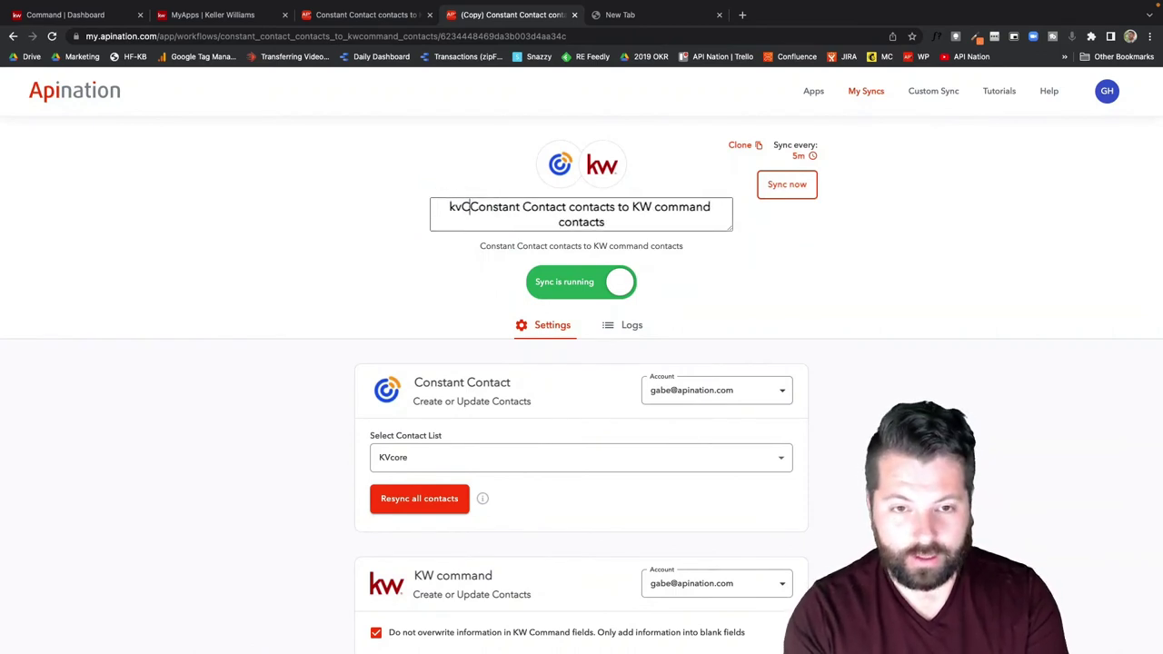
type(" -")
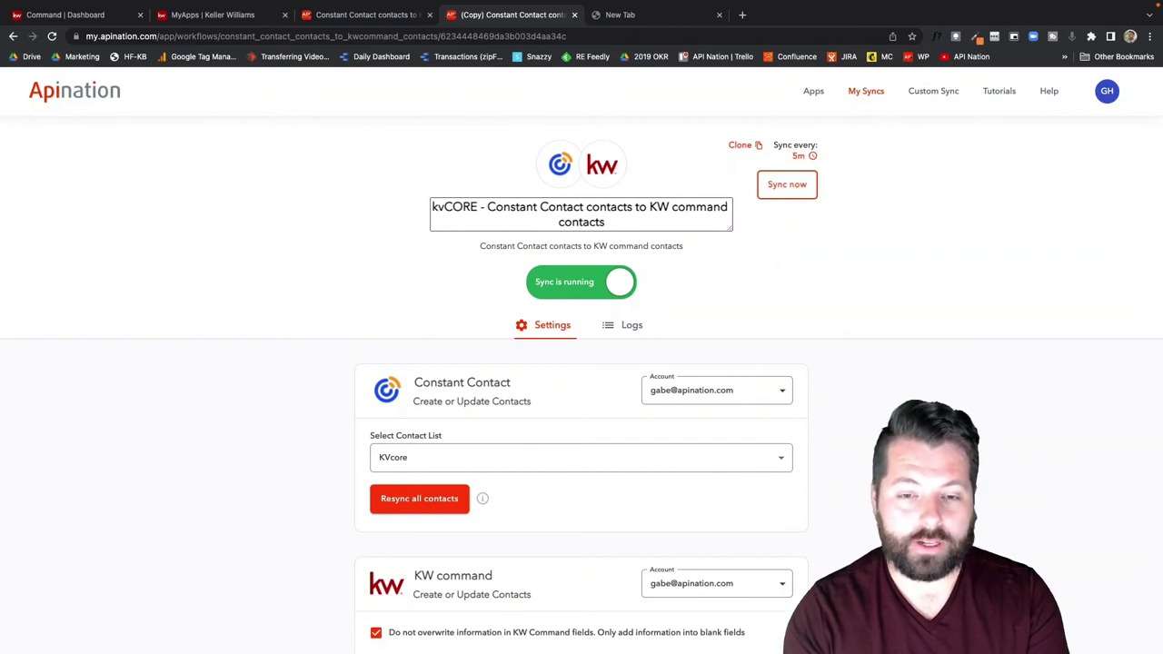
left_click(445, 303)
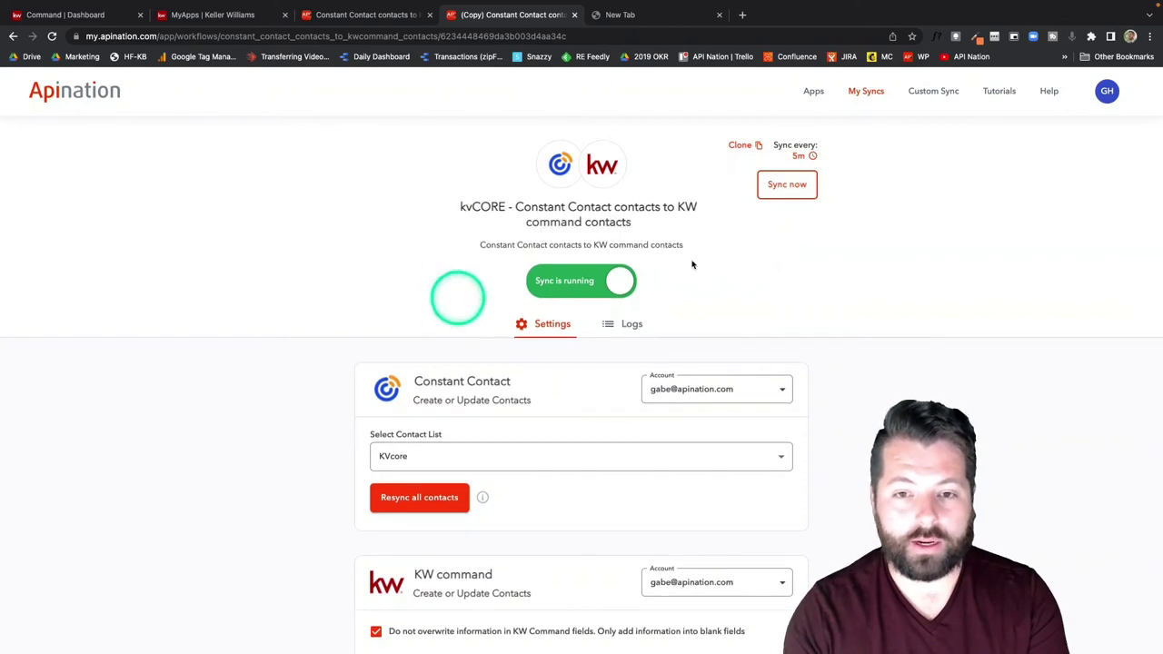
- Open the KW command contacts to Constant Contact contacts sync, review its contact list and filter settings, and activate it
left_click(870, 92)
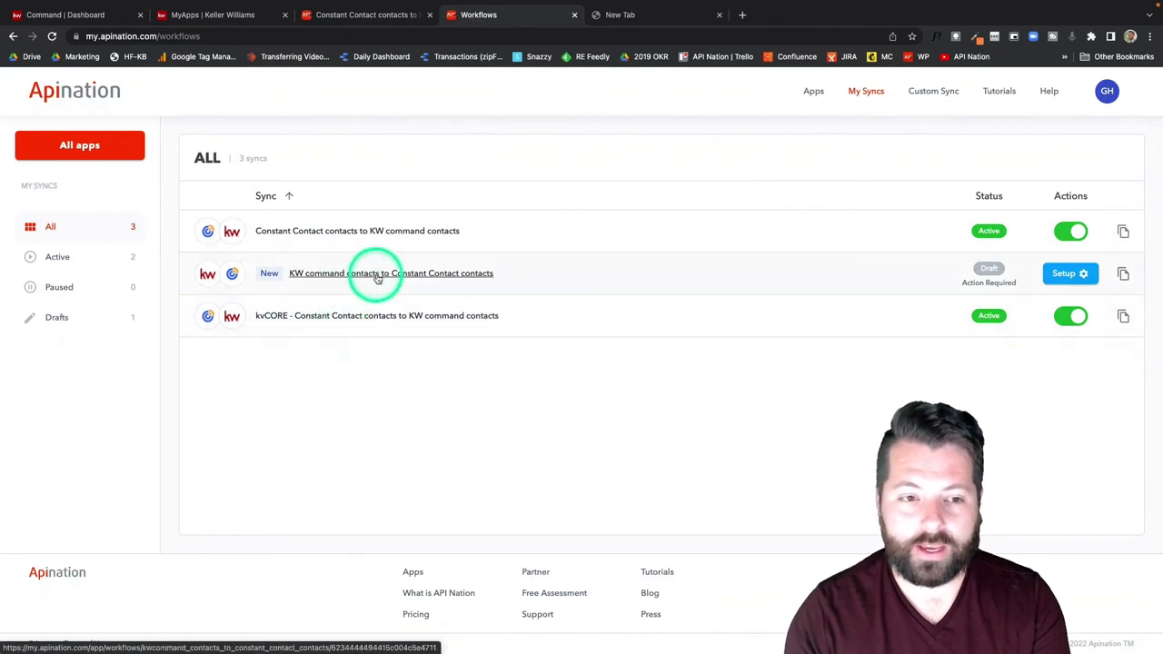
left_click(338, 275)
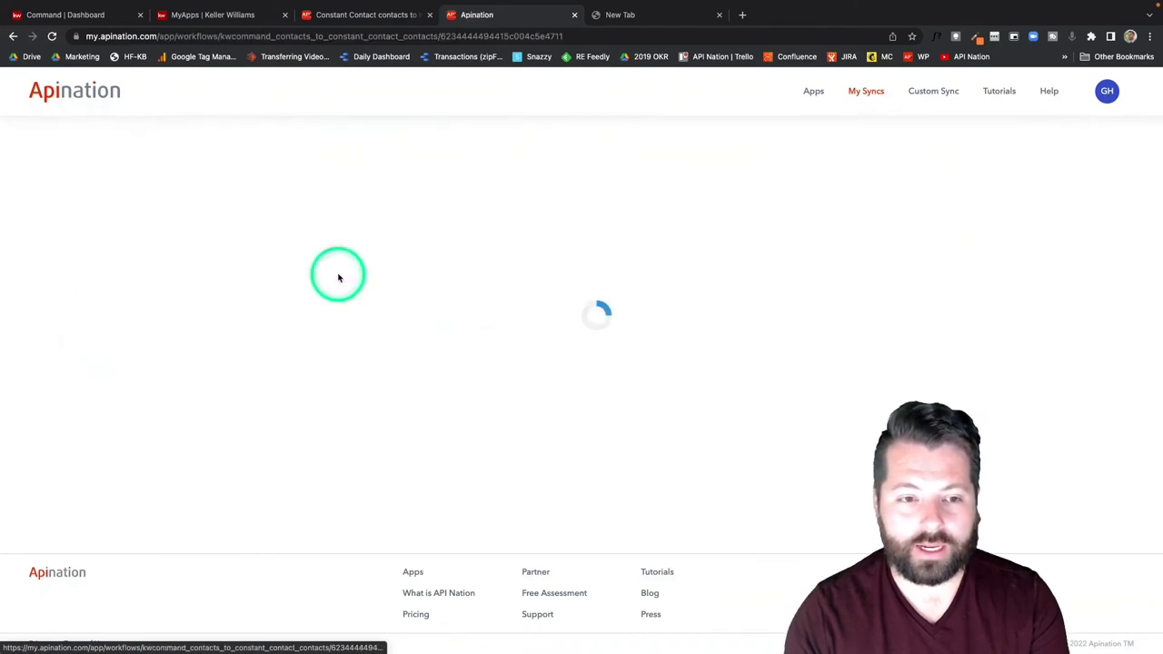
scroll(323, 396, "down", 2)
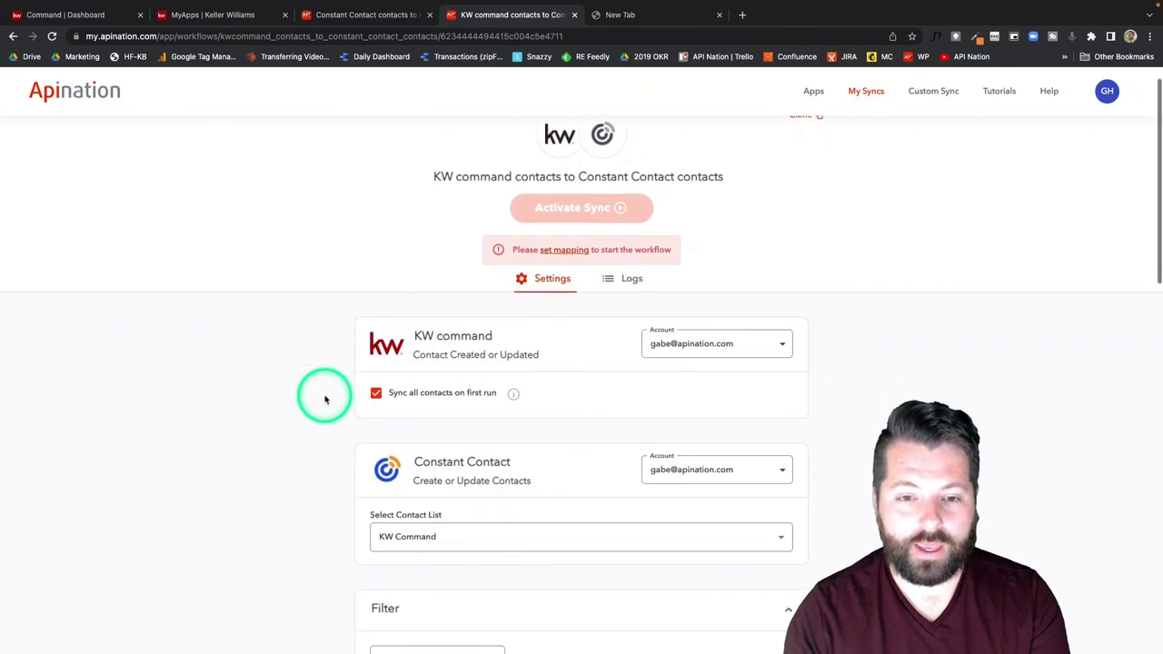
left_click(446, 383)
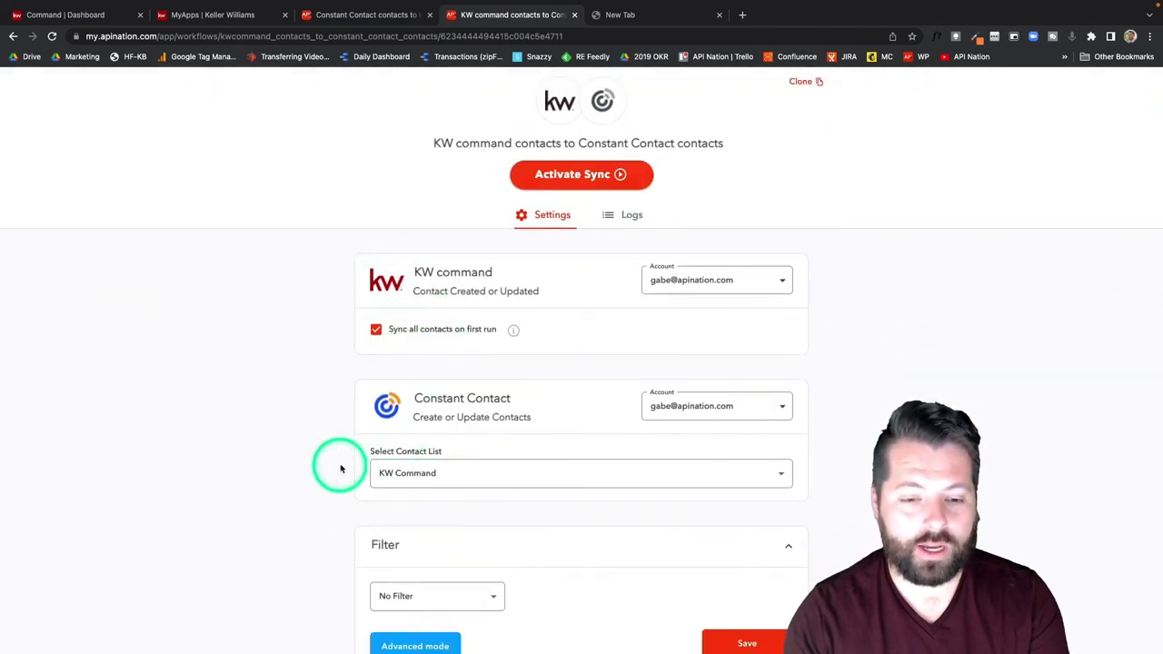
scroll(332, 460, "down", 3)
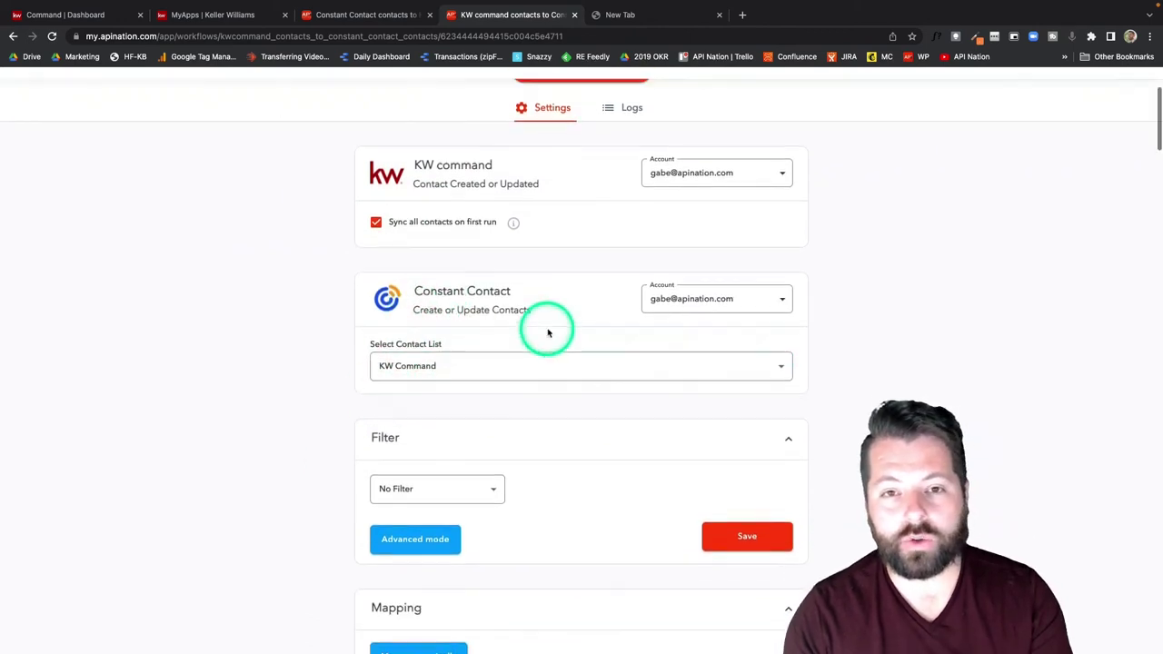
scroll(576, 254, "up", 3)
left_click(595, 182)
scroll(708, 136, "up", 1)
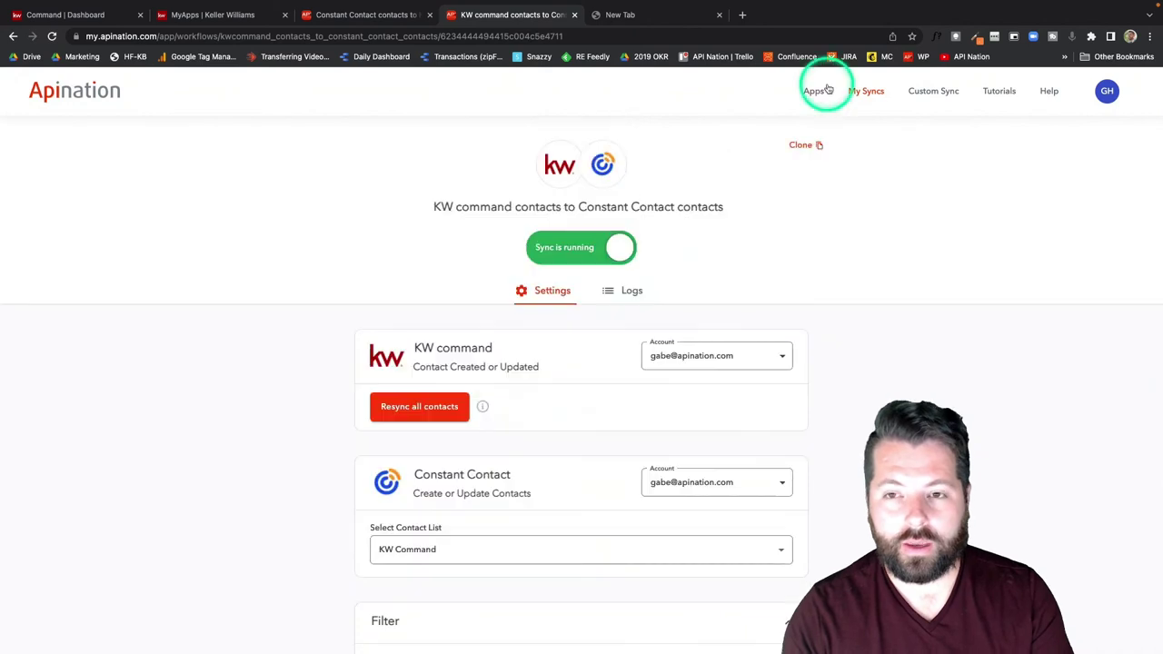
- Pause the kvCORE - Constant Contact contacts to KW command contacts sync in the list of all syncs
left_click(866, 92)
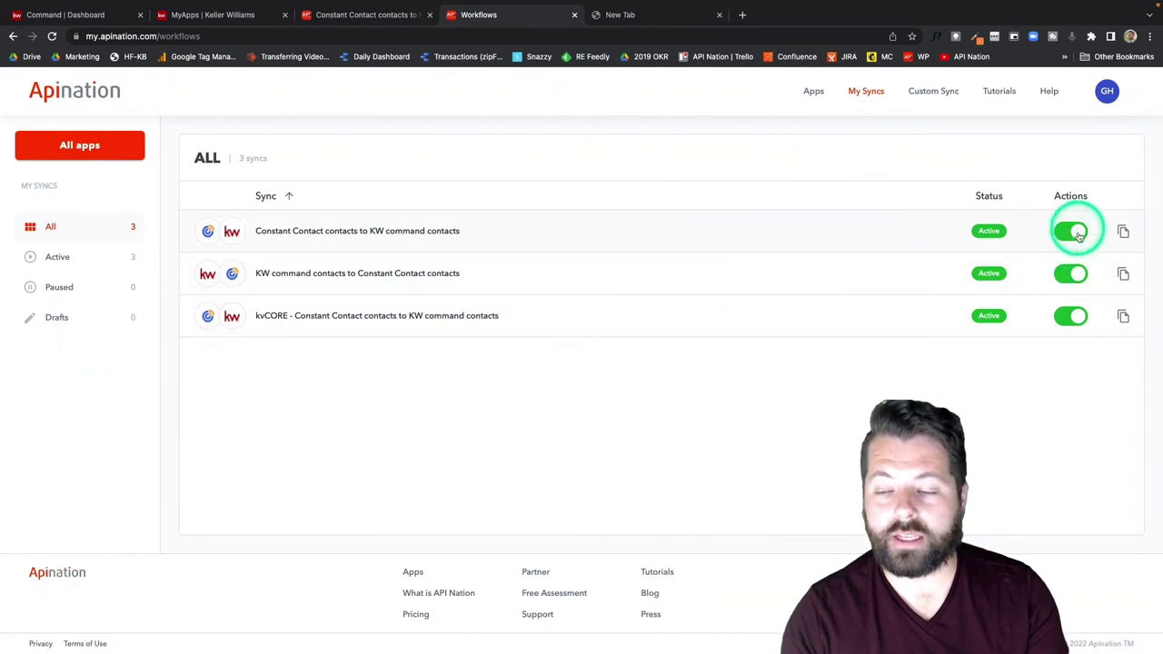
left_click(1070, 315)
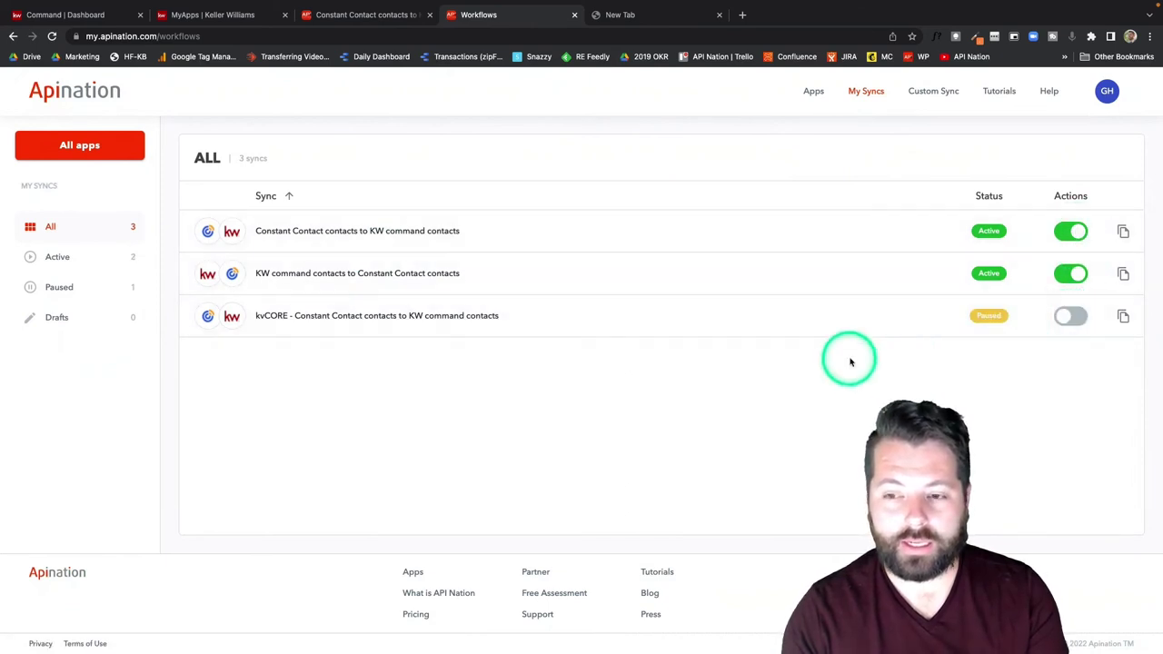